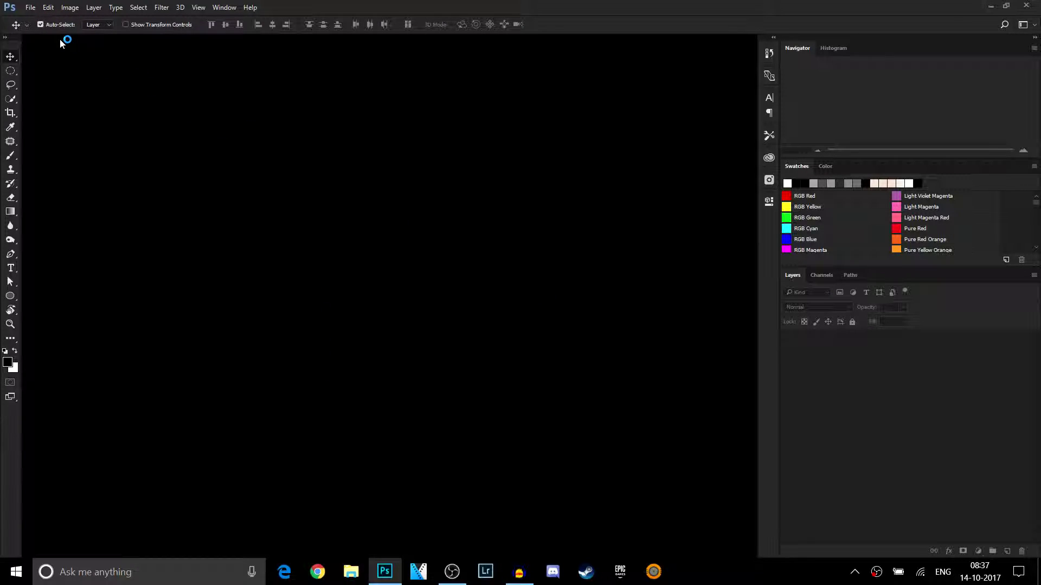
{"action": "left_click", "coordinate": [30, 7]}
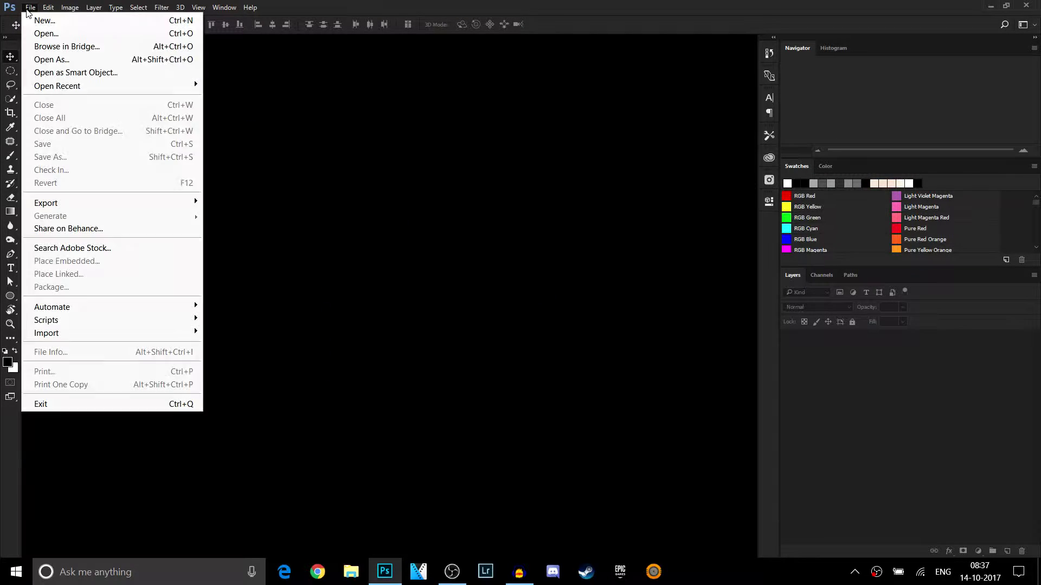
{"action": "left_click", "coordinate": [48, 31]}
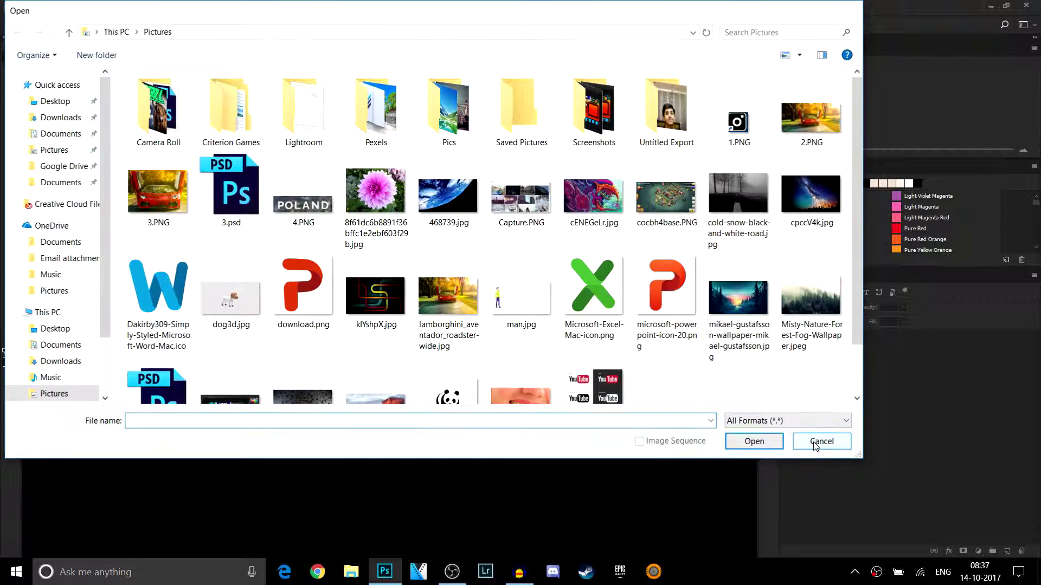
{"action": "left_click", "coordinate": [813, 446]}
- Open the Pexels stock photo panel and return to it once it has loaded
{"action": "left_click", "coordinate": [769, 180]}
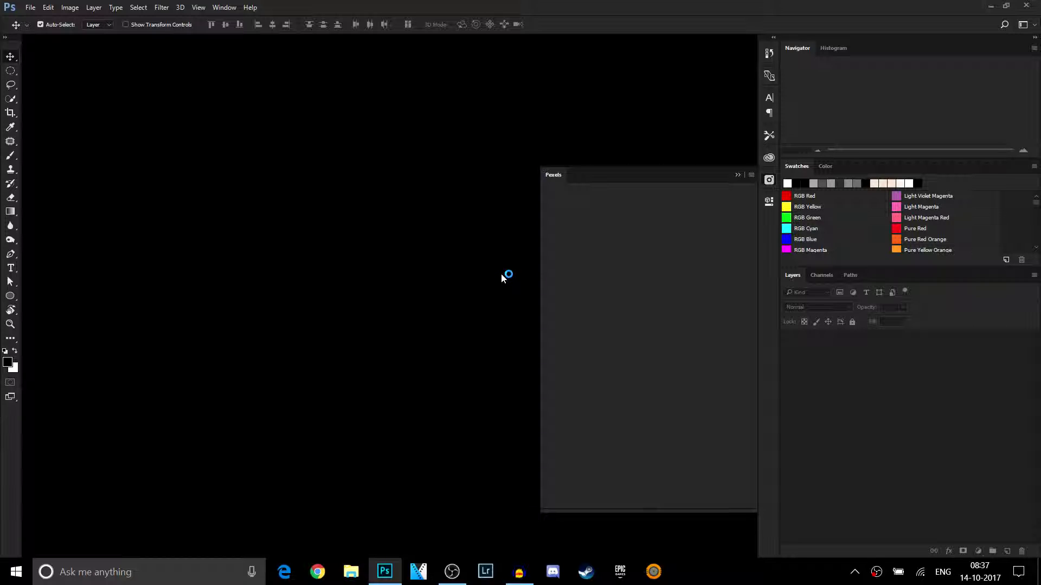
{"action": "left_click", "coordinate": [1, 583]}
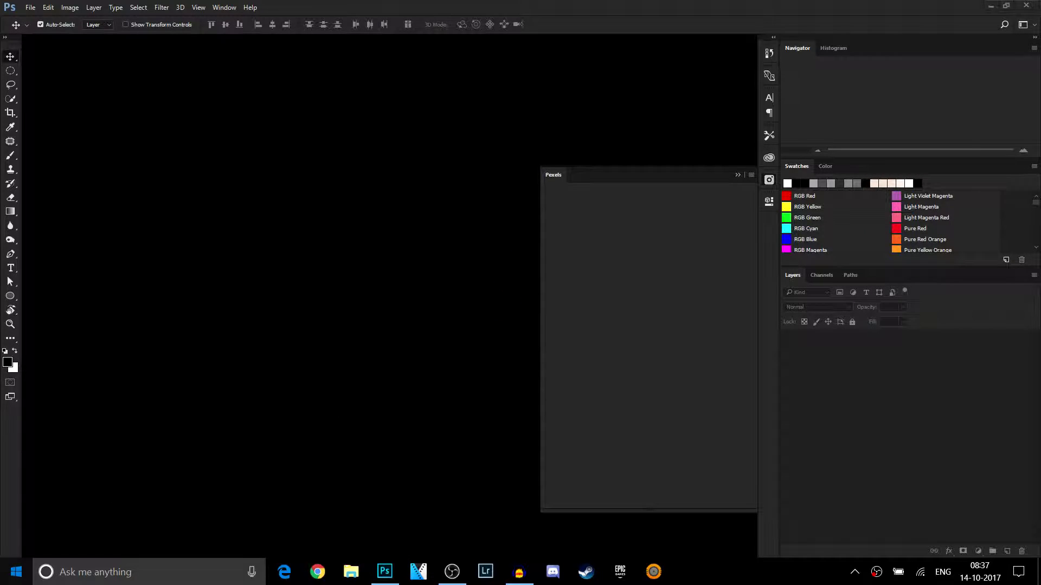
{"action": "key", "text": "Escape"}
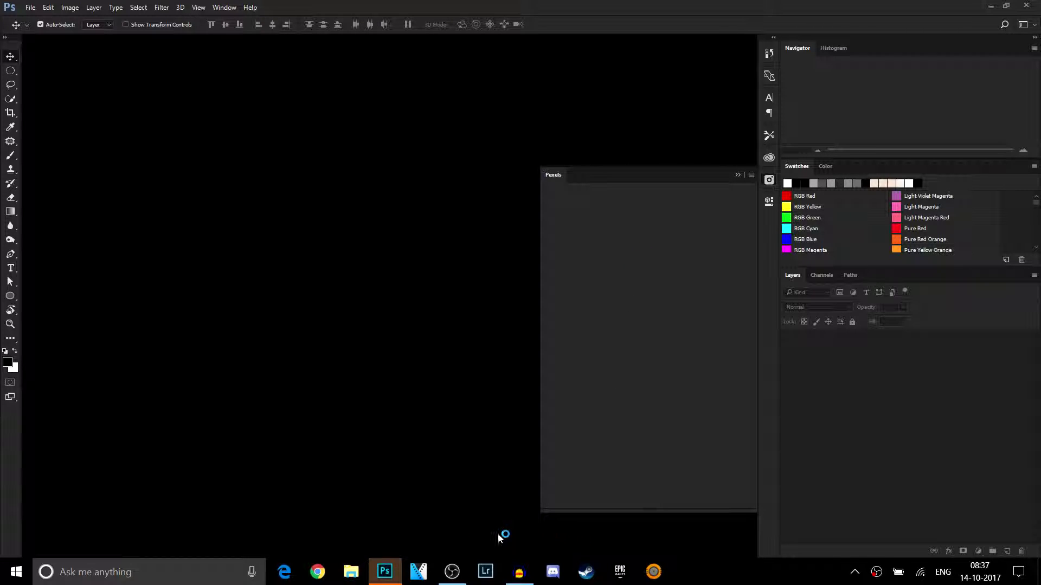
{"action": "left_click", "coordinate": [382, 577]}
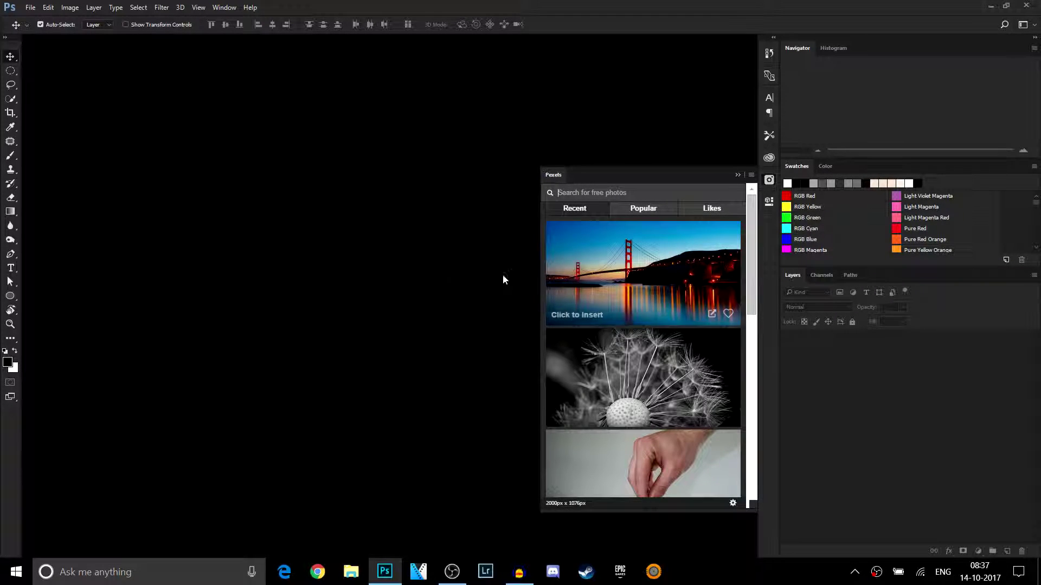
- Browse the recent Pexels photos, insert the black-and-white dog photo as a new document, and collapse the Pexels panel
{"action": "scroll", "coordinate": [623, 355], "scroll_direction": "down", "scroll_amount": 3}
{"action": "scroll", "coordinate": [623, 359], "scroll_direction": "up", "scroll_amount": 3}
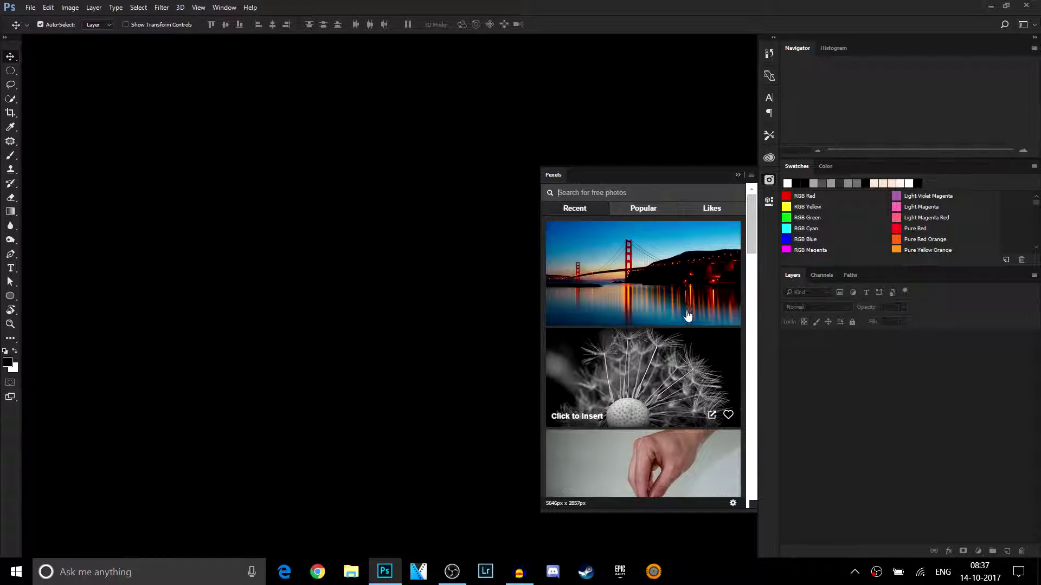
{"action": "scroll", "coordinate": [756, 254], "scroll_direction": "down", "scroll_amount": 2}
{"action": "left_click_drag", "start_coordinate": [756, 252], "coordinate": [746, 347]}
{"action": "scroll", "coordinate": [747, 351], "scroll_direction": "down", "scroll_amount": 1}
{"action": "mouse_move", "coordinate": [678, 474]}
{"action": "left_click", "coordinate": [710, 469]}
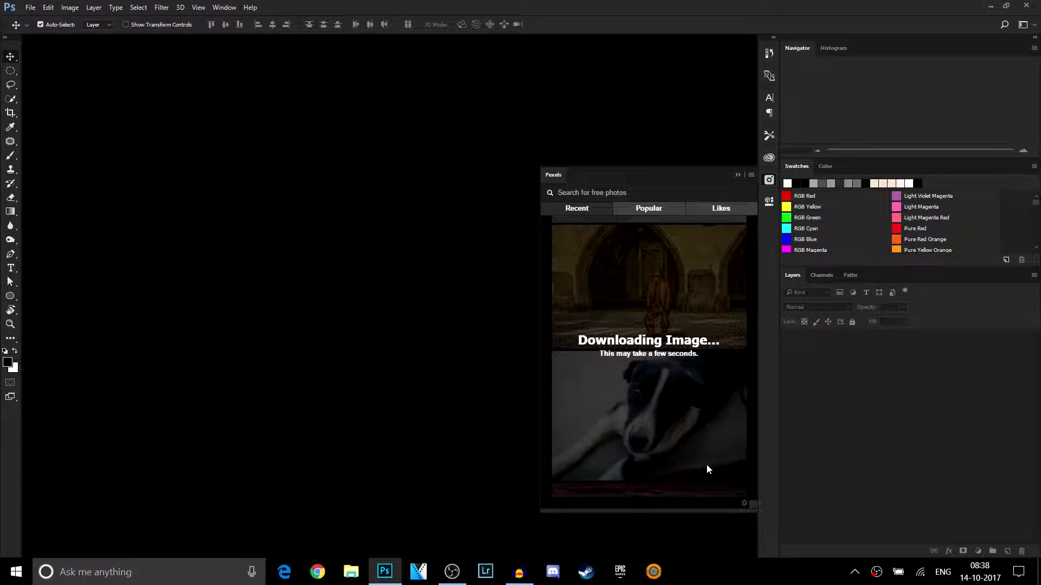
{"action": "mouse_move", "coordinate": [520, 572]}
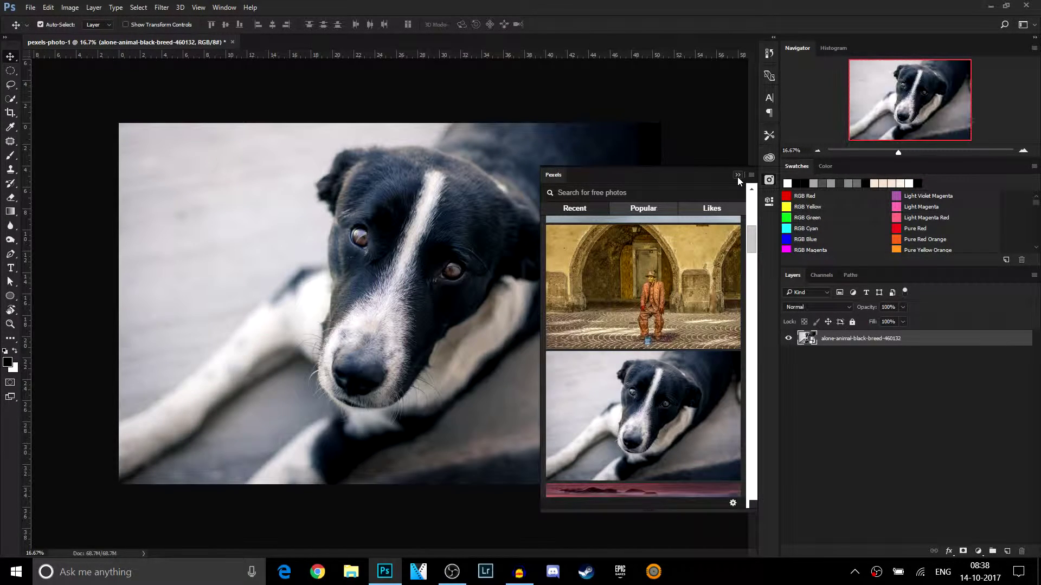
{"action": "left_click", "coordinate": [737, 174]}
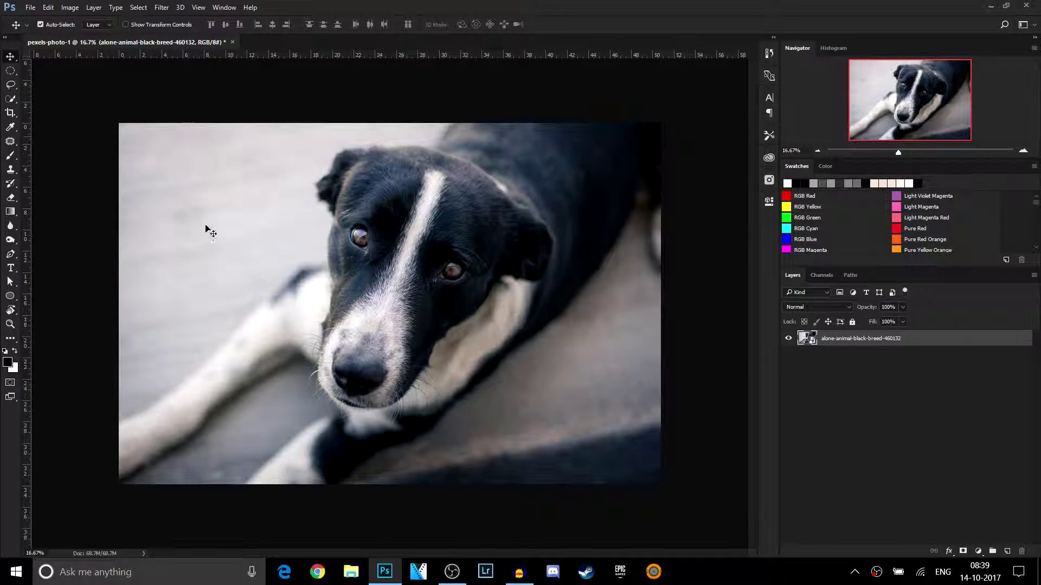
- Start the Camera Raw Filter on the dog photo and set Temperature to +23 and Exposure to -0.25
{"action": "left_click", "coordinate": [158, 7]}
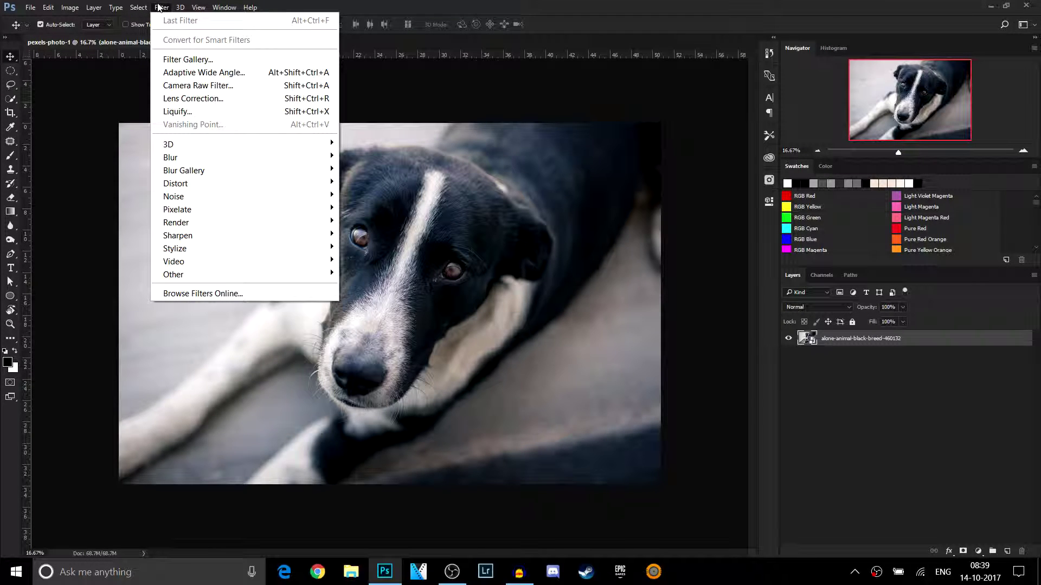
{"action": "left_click", "coordinate": [202, 87]}
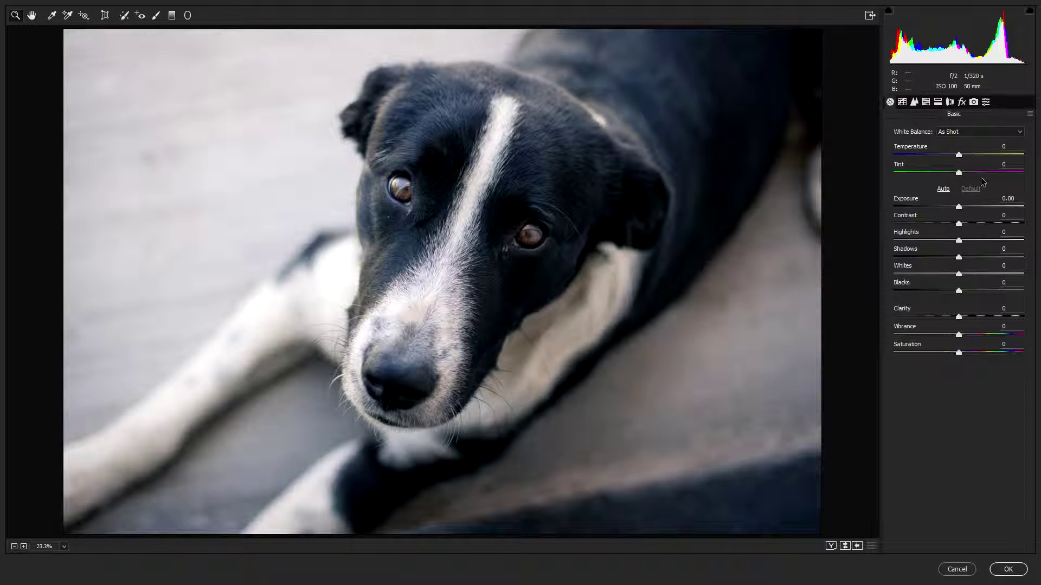
{"action": "left_click_drag", "start_coordinate": [958, 154], "coordinate": [975, 157]}
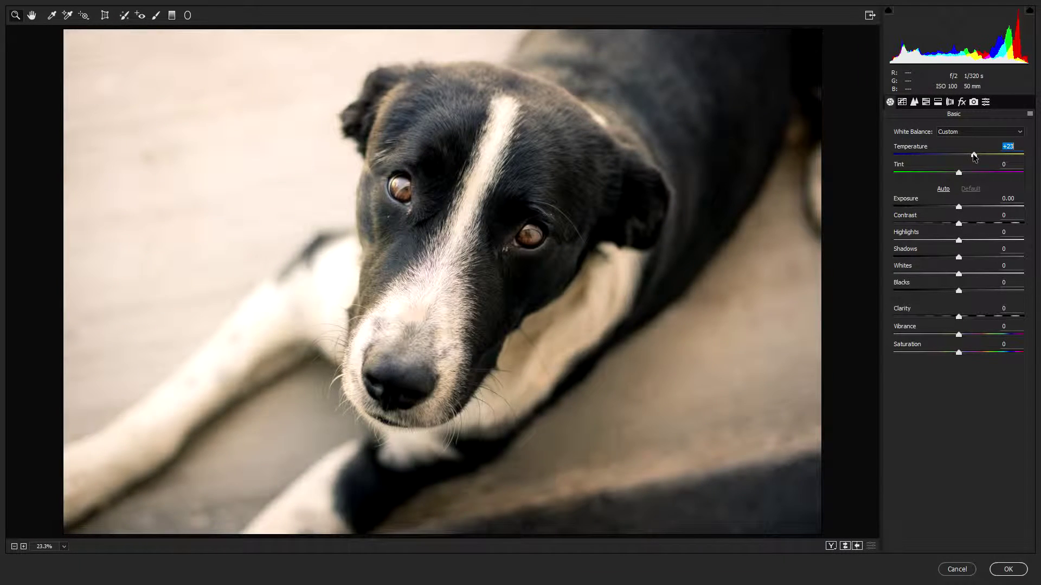
{"action": "left_click", "coordinate": [959, 207]}
{"action": "left_click_drag", "start_coordinate": [958, 207], "coordinate": [955, 209]}
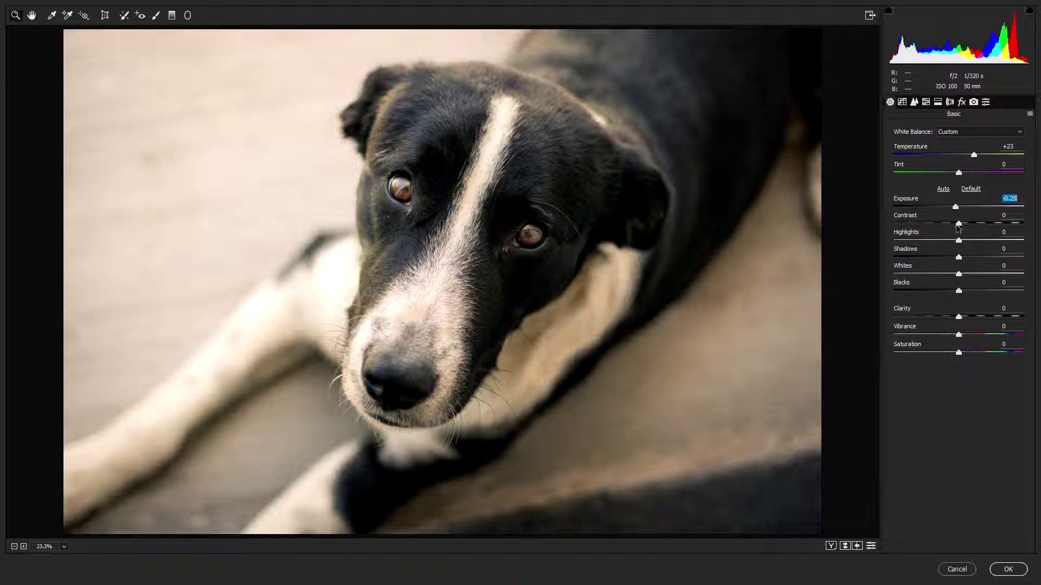
- Try the Contrast at +100 and -100 and settle on +15
{"action": "mouse_move", "coordinate": [959, 227]}
{"action": "left_mouse_down"}
{"action": "mouse_move", "coordinate": [978, 220]}
{"action": "mouse_move", "coordinate": [970, 224]}
{"action": "left_mouse_up"}
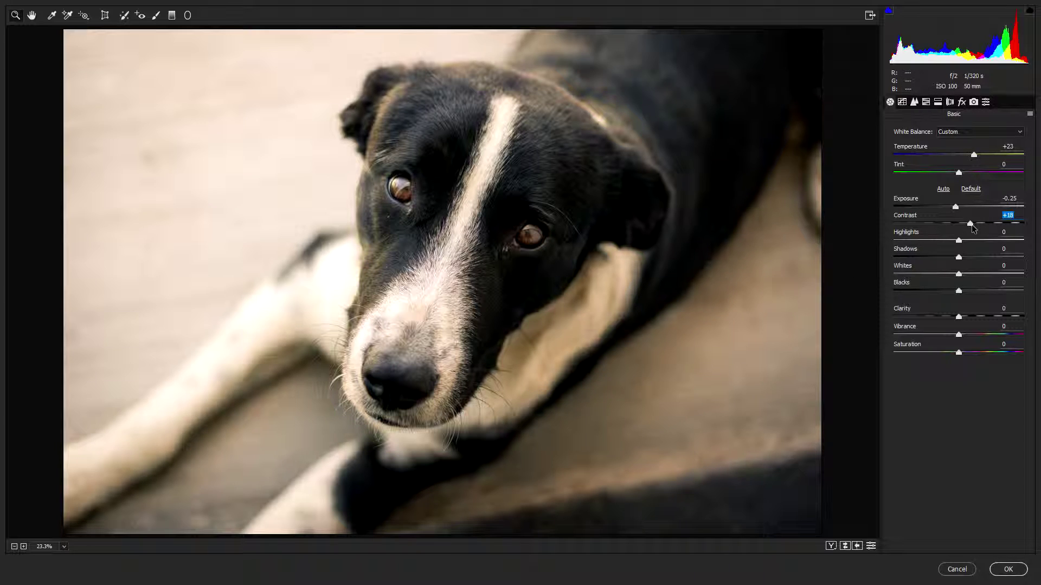
{"action": "left_click_drag", "start_coordinate": [970, 227], "coordinate": [1039, 244]}
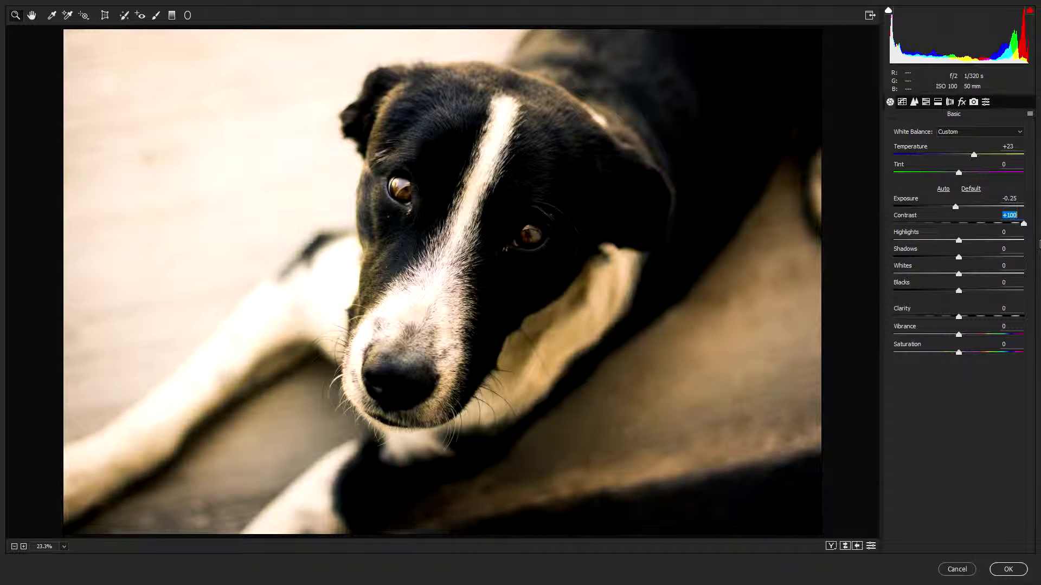
{"action": "left_click_drag", "start_coordinate": [1039, 244], "coordinate": [856, 254]}
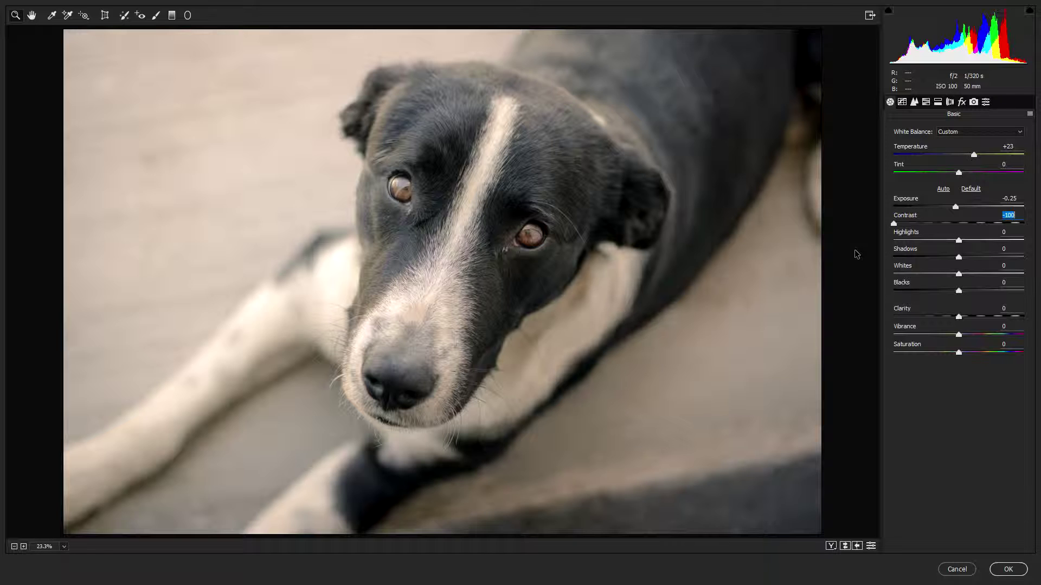
{"action": "left_click_drag", "start_coordinate": [856, 253], "coordinate": [968, 247]}
- Set Highlights to -42, Shadows to +18 and Whites to -10 in the Basic adjustments
{"action": "left_click", "coordinate": [967, 242]}
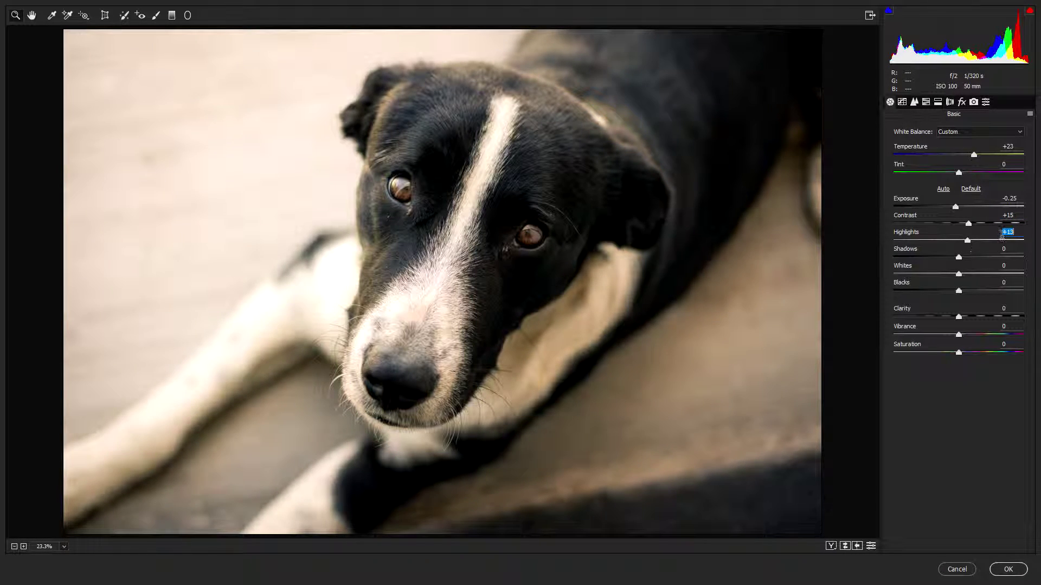
{"action": "key", "text": "BackSpace"}
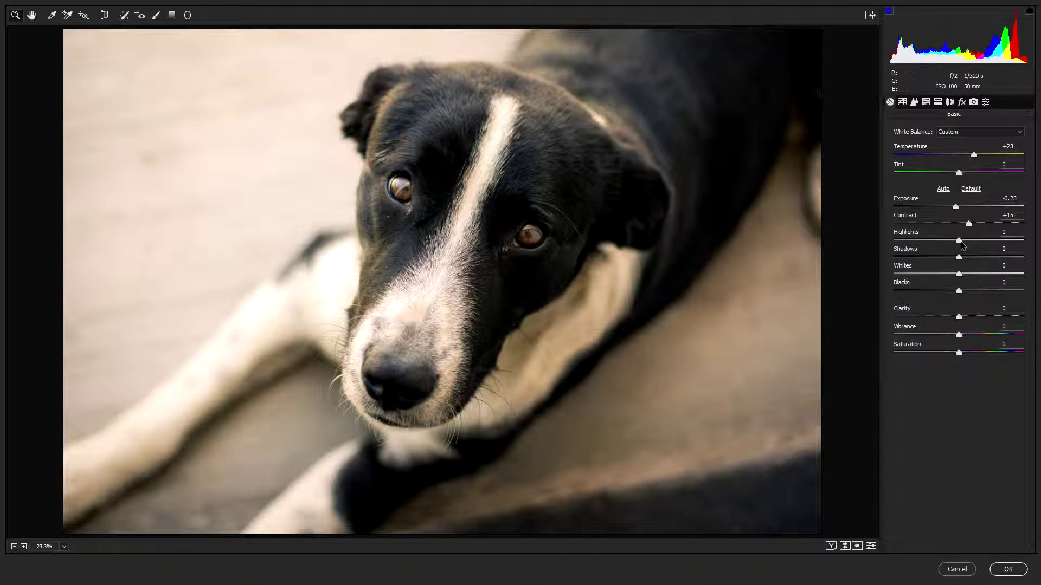
{"action": "left_click_drag", "start_coordinate": [959, 245], "coordinate": [954, 283]}
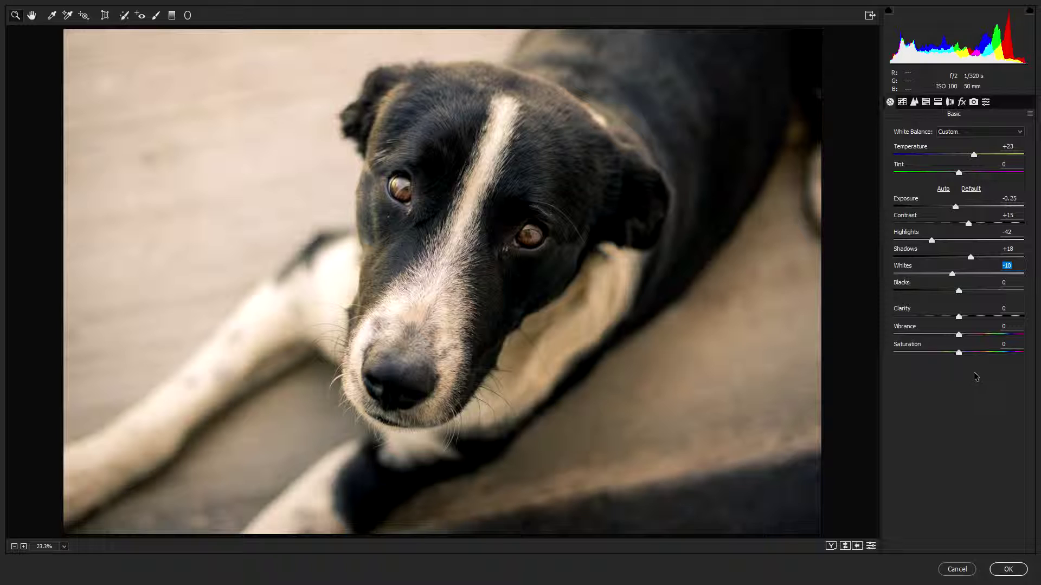
- Shape the RGB point tone curve into a gentle S by raising the highlights and lowering a shadow point to input 73, output 66
{"action": "left_click", "coordinate": [901, 103]}
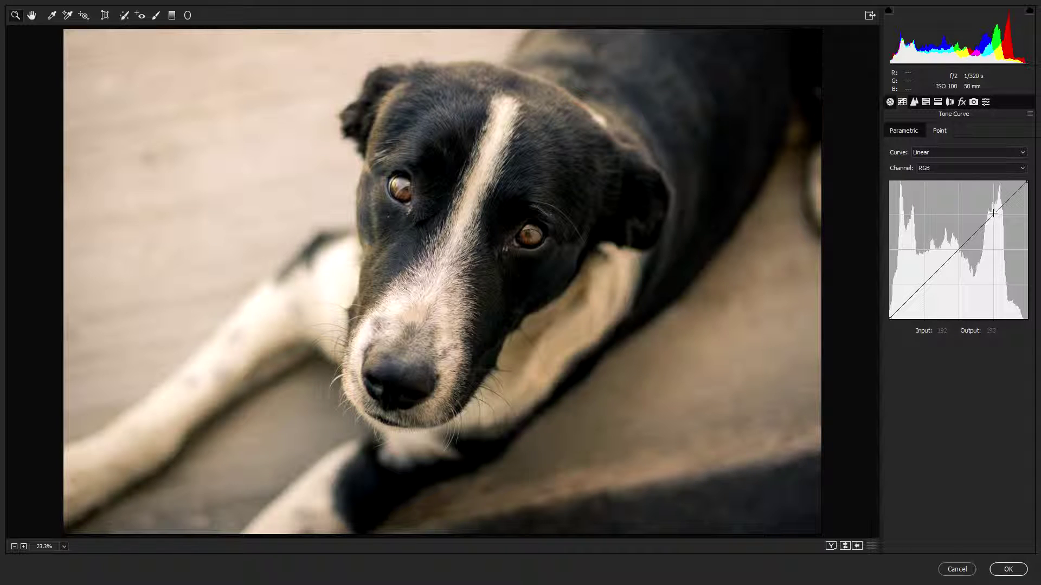
{"action": "left_click_drag", "start_coordinate": [994, 213], "coordinate": [991, 205]}
{"action": "left_click_drag", "start_coordinate": [926, 280], "coordinate": [929, 283]}
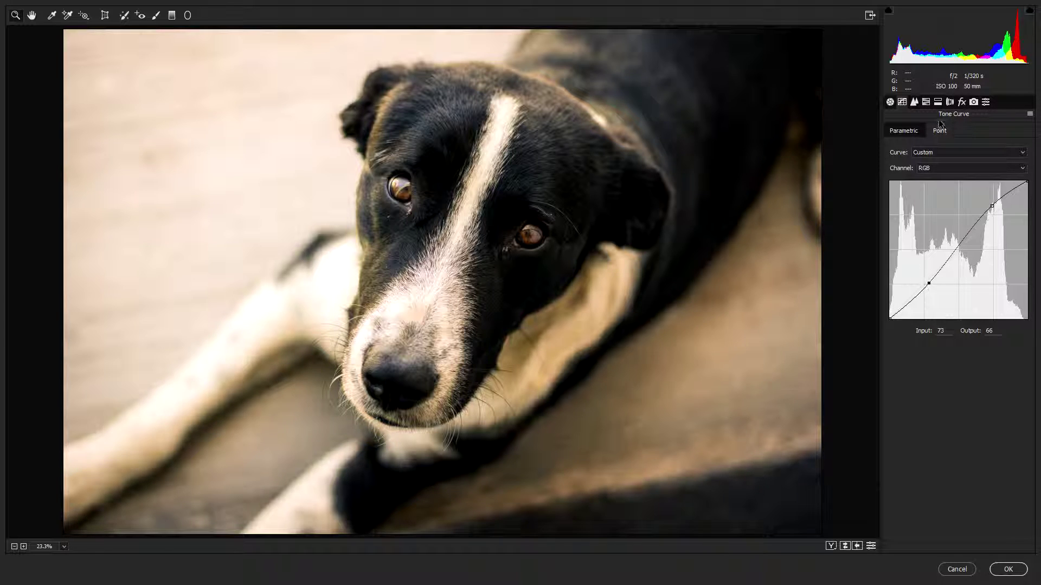
- Look through the Camera Raw adjustment categories from Detail to Presets, and revisit the Basic and Tone Curve settings
{"action": "left_click", "coordinate": [916, 104]}
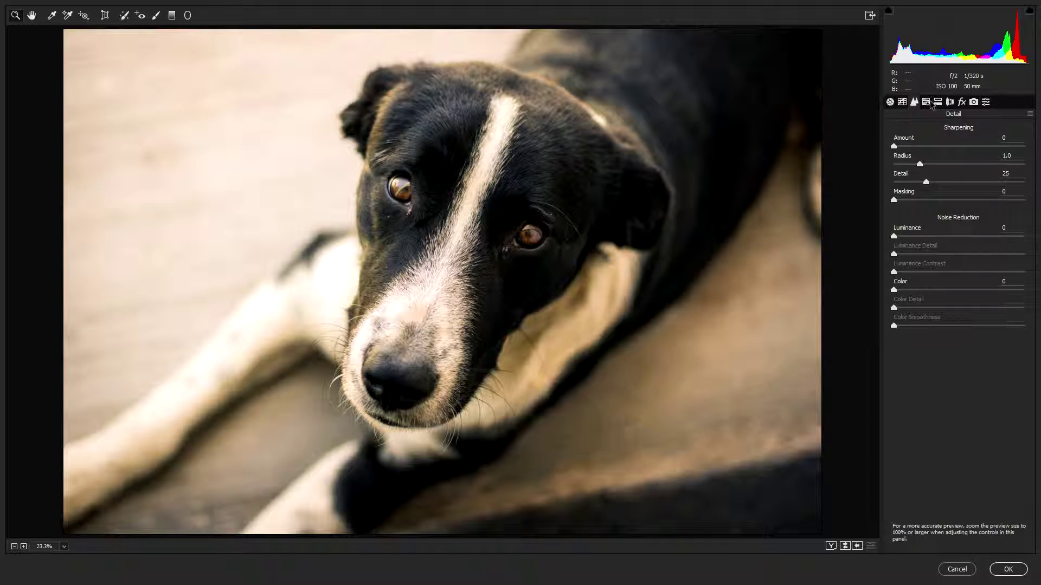
{"action": "left_click", "coordinate": [926, 102]}
{"action": "left_click", "coordinate": [937, 102]}
{"action": "left_click", "coordinate": [949, 102]}
{"action": "left_click", "coordinate": [962, 103]}
{"action": "left_click", "coordinate": [986, 103]}
{"action": "left_click", "coordinate": [986, 102]}
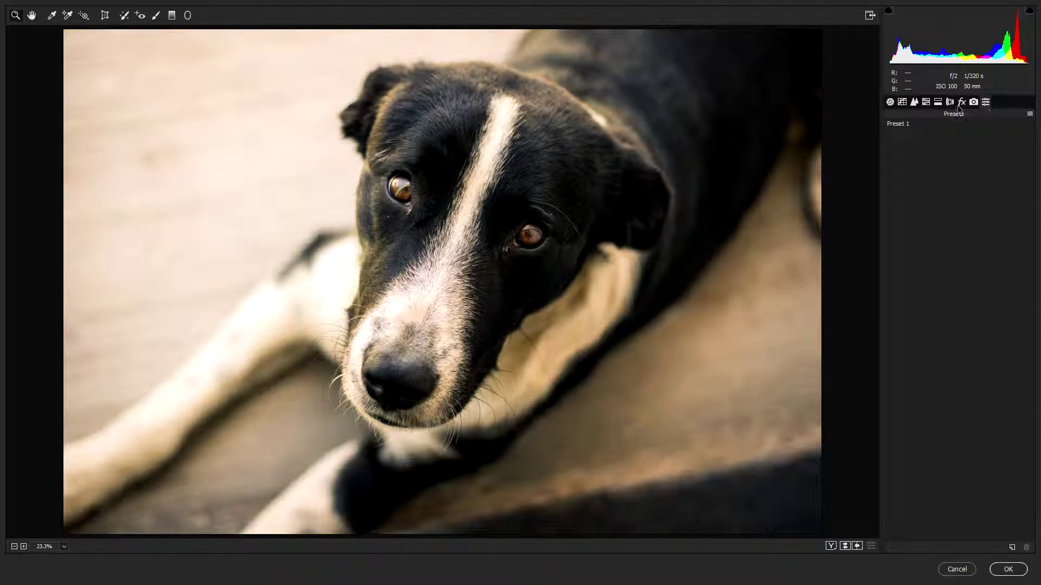
{"action": "left_click", "coordinate": [961, 102]}
{"action": "left_click", "coordinate": [890, 102]}
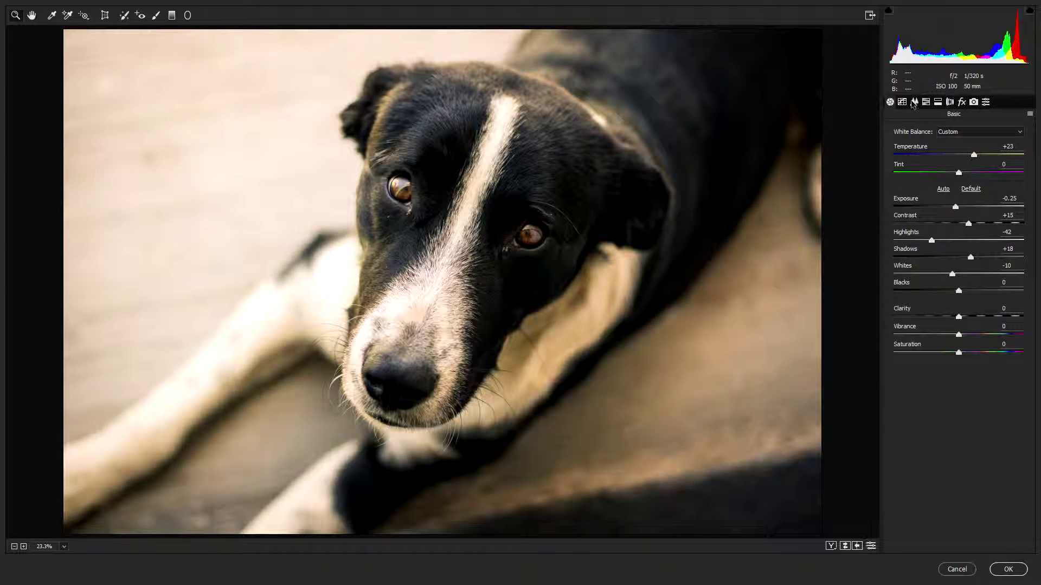
{"action": "left_click", "coordinate": [902, 103]}
{"action": "left_click", "coordinate": [889, 102]}
{"action": "left_click", "coordinate": [902, 102]}
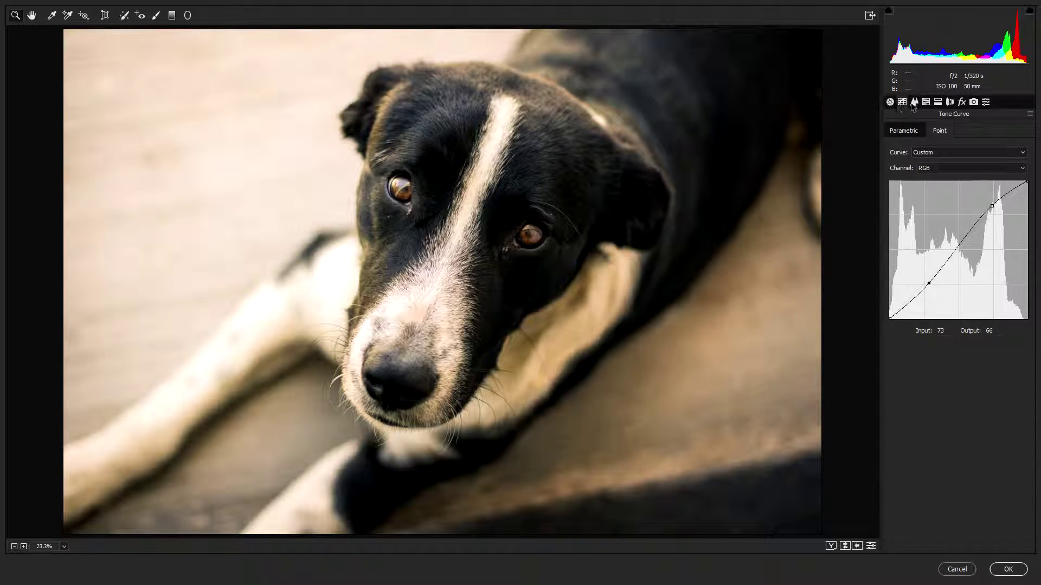
- Sharpen the photo with an Amount of 18 after trying 93, checking the fur up close, and apply the Camera Raw Filter
{"action": "left_click", "coordinate": [914, 102]}
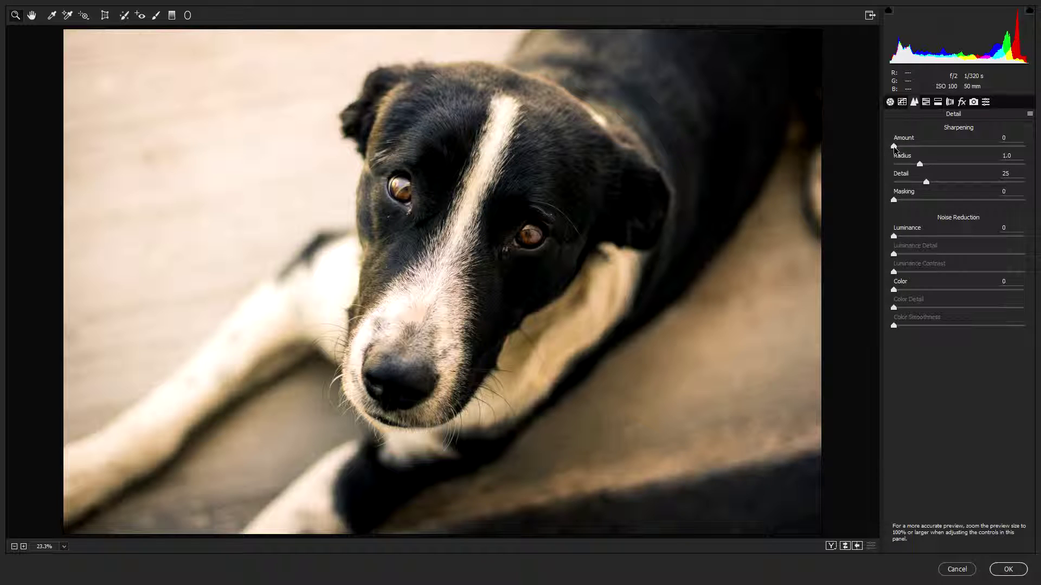
{"action": "left_click_drag", "start_coordinate": [900, 150], "coordinate": [879, 156]}
{"action": "left_click_drag", "start_coordinate": [360, 257], "coordinate": [507, 269]}
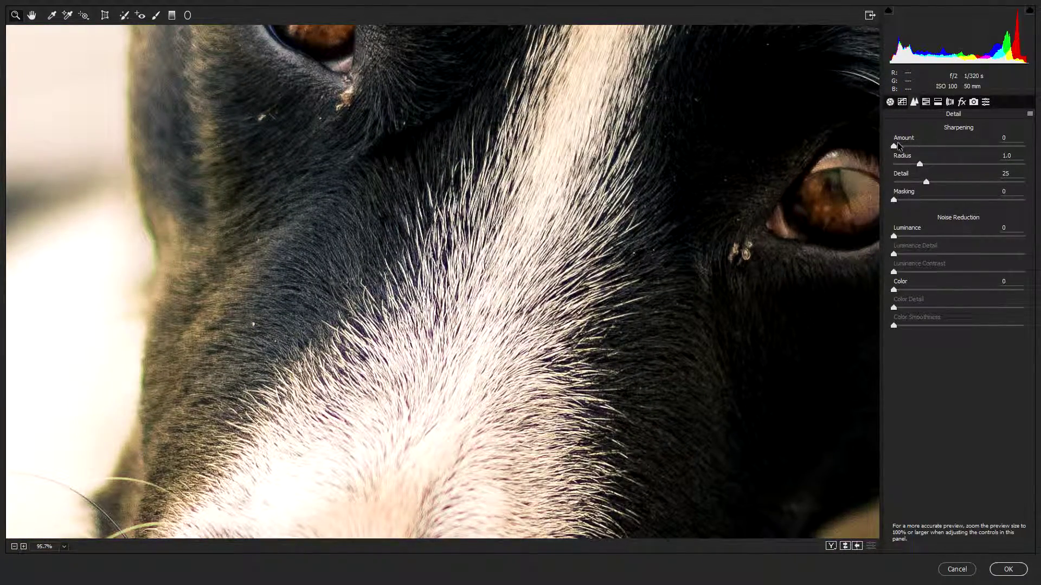
{"action": "left_click_drag", "start_coordinate": [893, 146], "coordinate": [973, 147]}
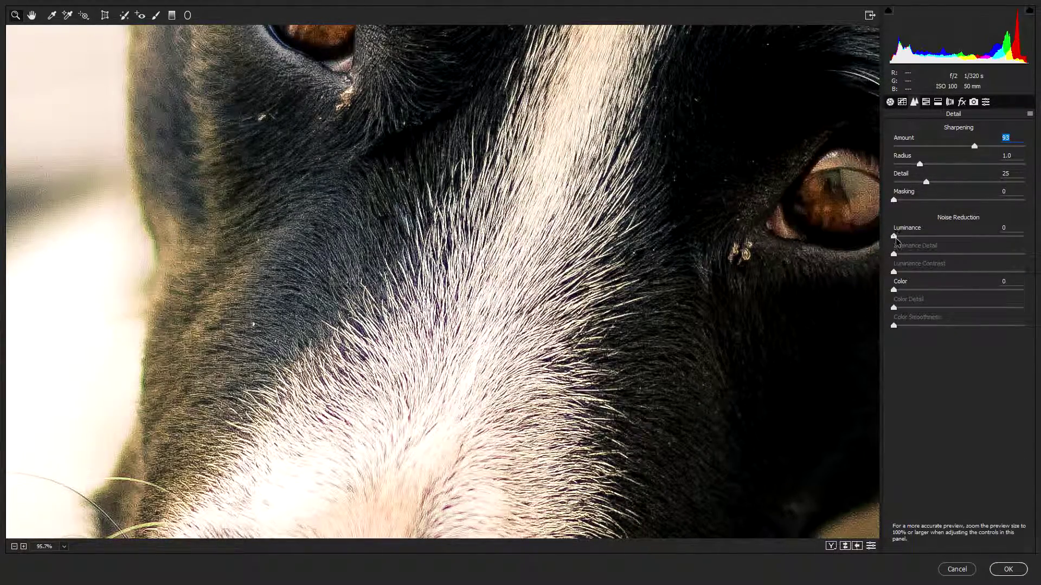
{"action": "left_click_drag", "start_coordinate": [797, 215], "coordinate": [796, 216]}
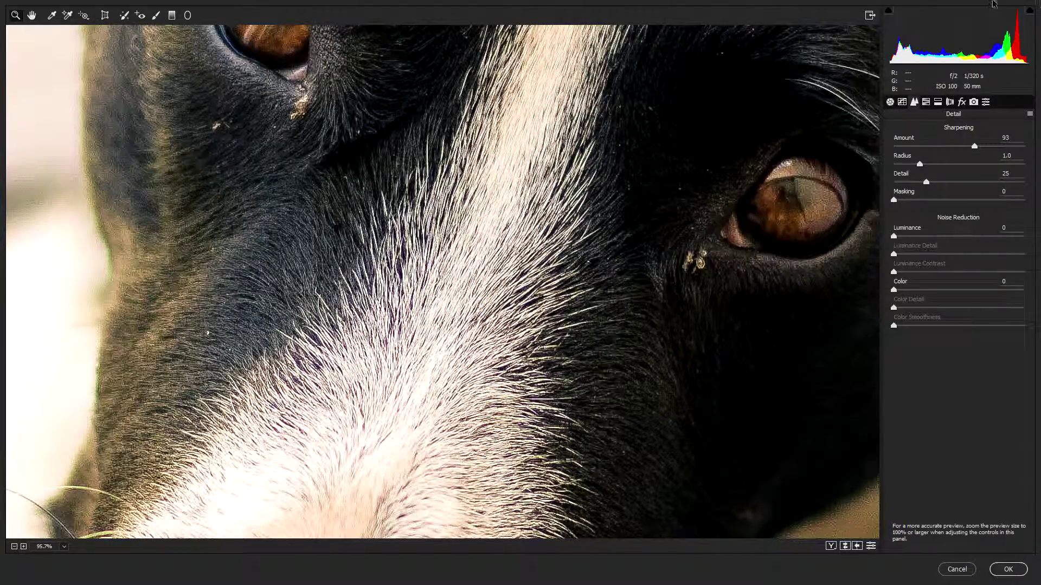
{"action": "left_click_drag", "start_coordinate": [974, 150], "coordinate": [908, 151]}
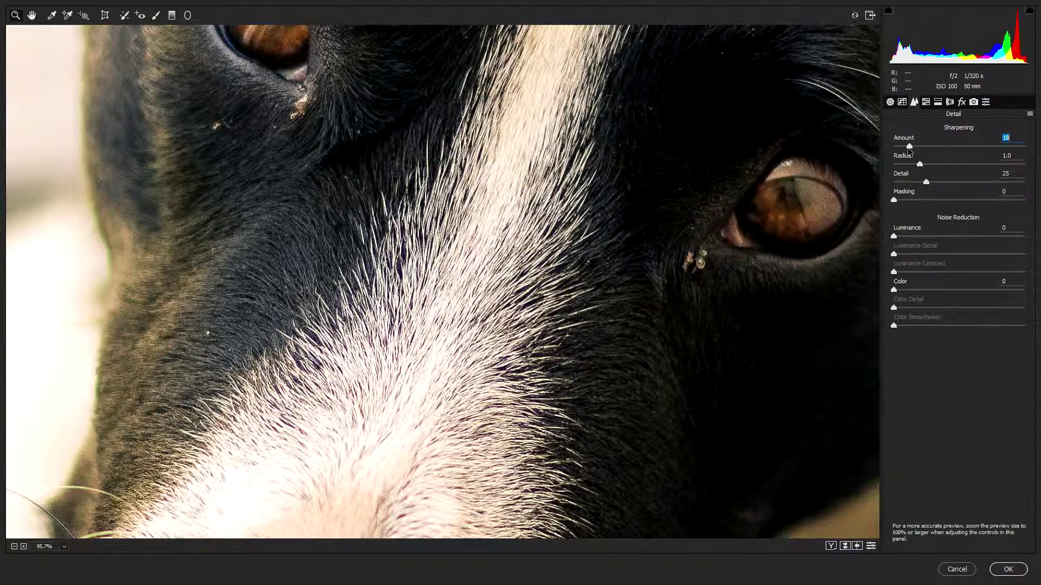
{"action": "left_click_drag", "start_coordinate": [379, 259], "coordinate": [292, 260]}
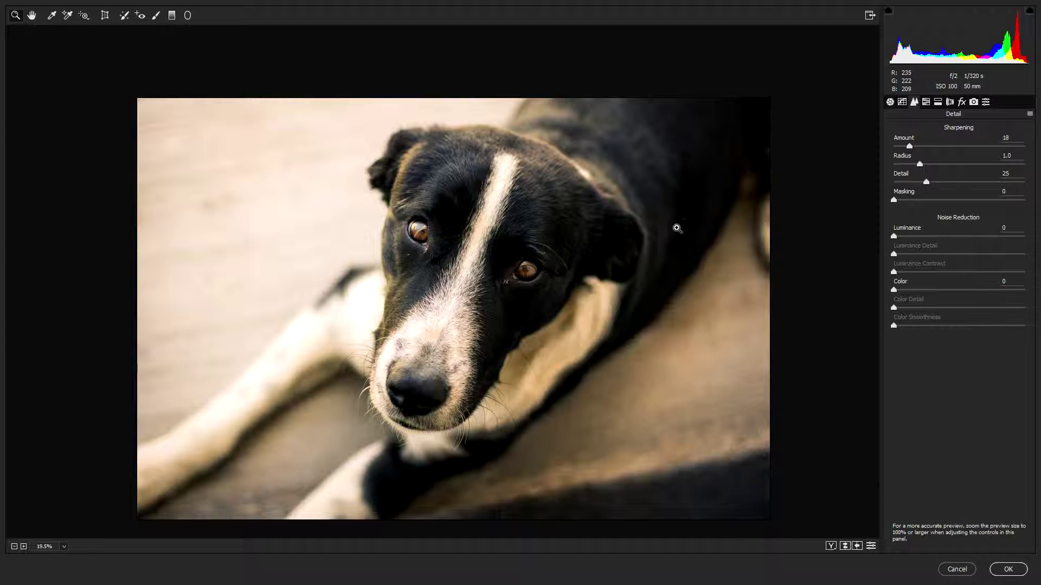
{"action": "left_click", "coordinate": [1007, 570]}
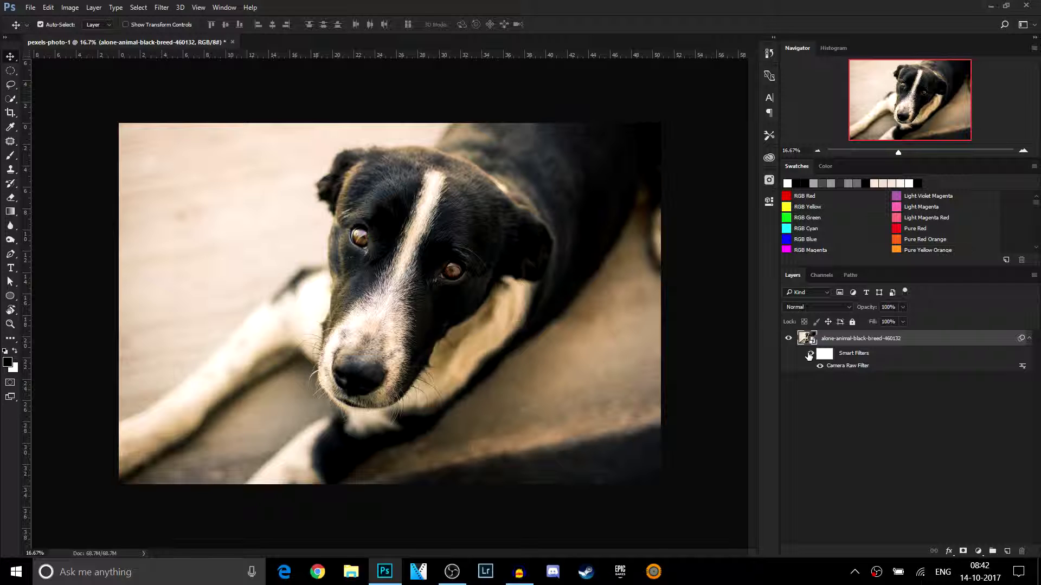
- Toggle the smart filters' visibility to compare the dog photo before and after the Camera Raw edits
{"action": "left_click", "coordinate": [810, 354]}
{"action": "left_click", "coordinate": [809, 355]}
{"action": "left_click", "coordinate": [810, 354]}
{"action": "left_click", "coordinate": [810, 354]}
- Add a new empty layer above the dog photo and hide the rulers
{"action": "left_click", "coordinate": [1005, 552]}
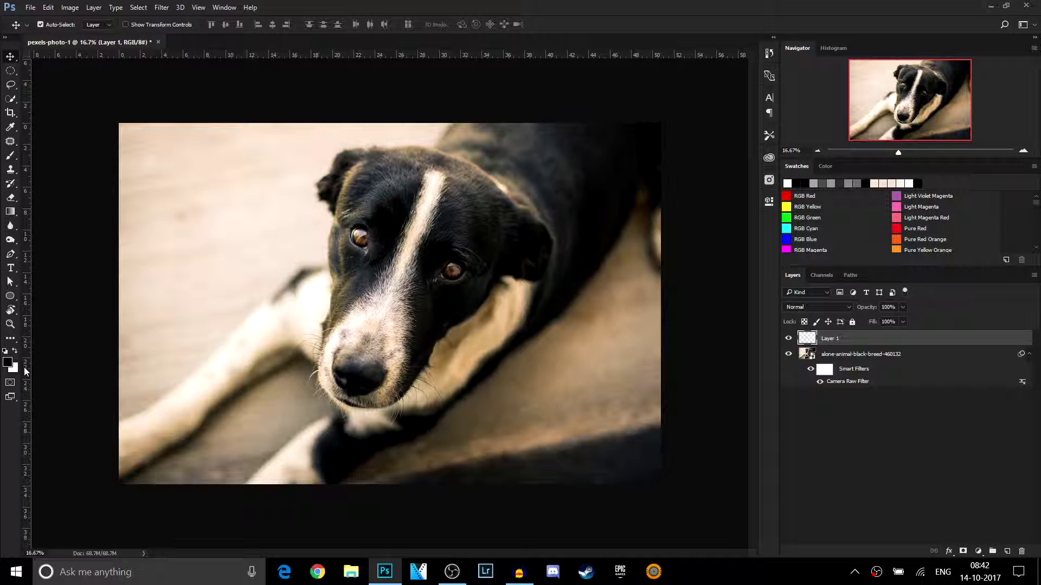
{"action": "key", "text": "ctrl+r"}
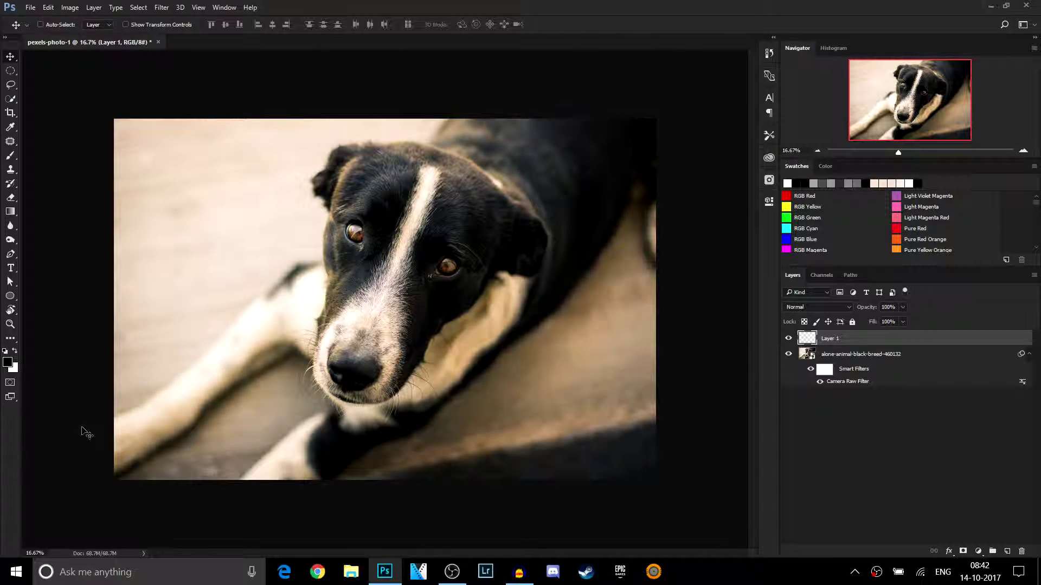
- Show the rulers and place one vertical and one horizontal guide crossing at the centre of the dog photo
{"action": "key", "text": "ctrl+r"}
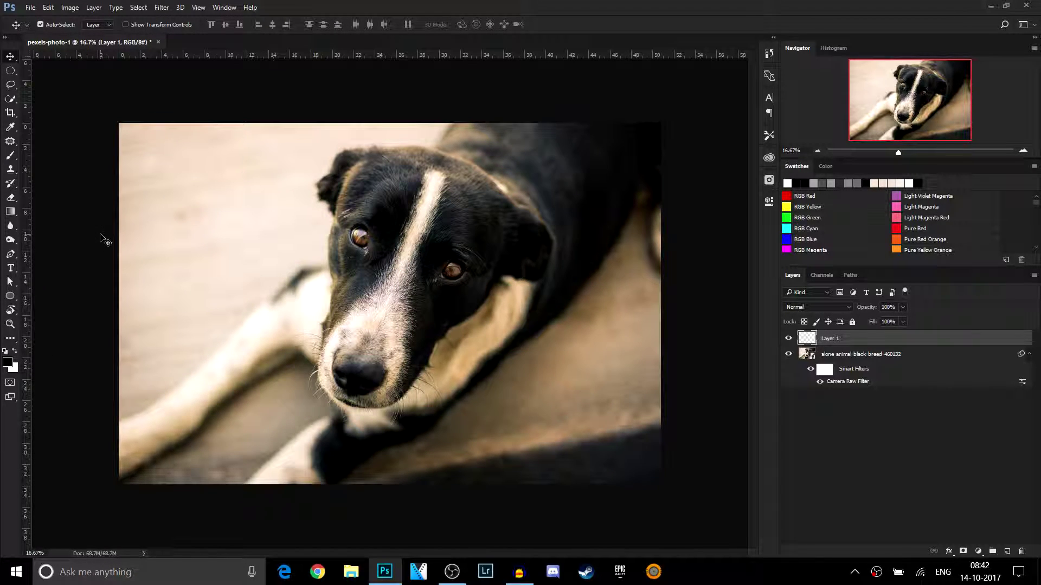
{"action": "left_click_drag", "start_coordinate": [28, 251], "coordinate": [393, 420]}
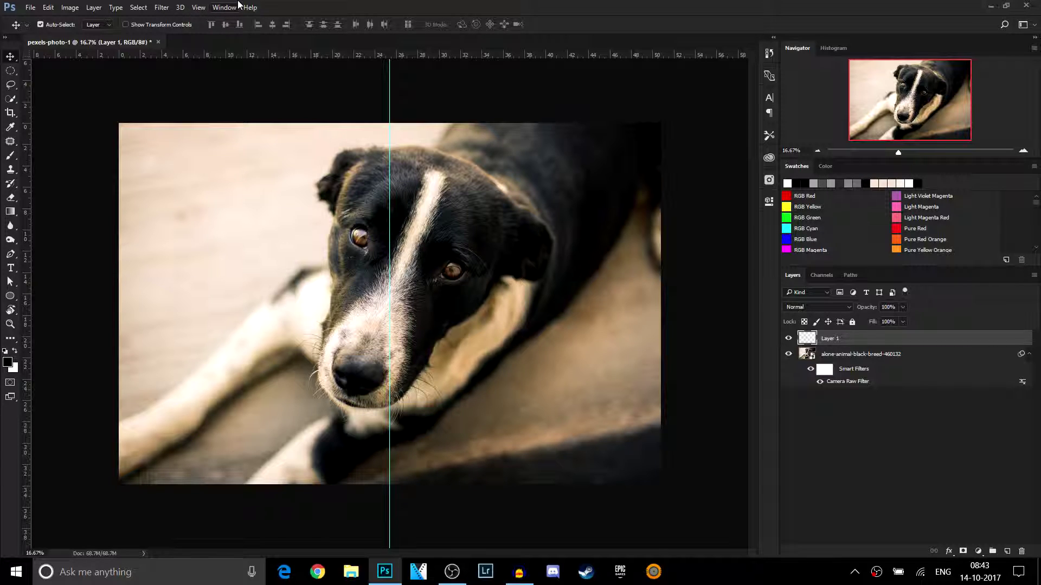
{"action": "left_click", "coordinate": [198, 7]}
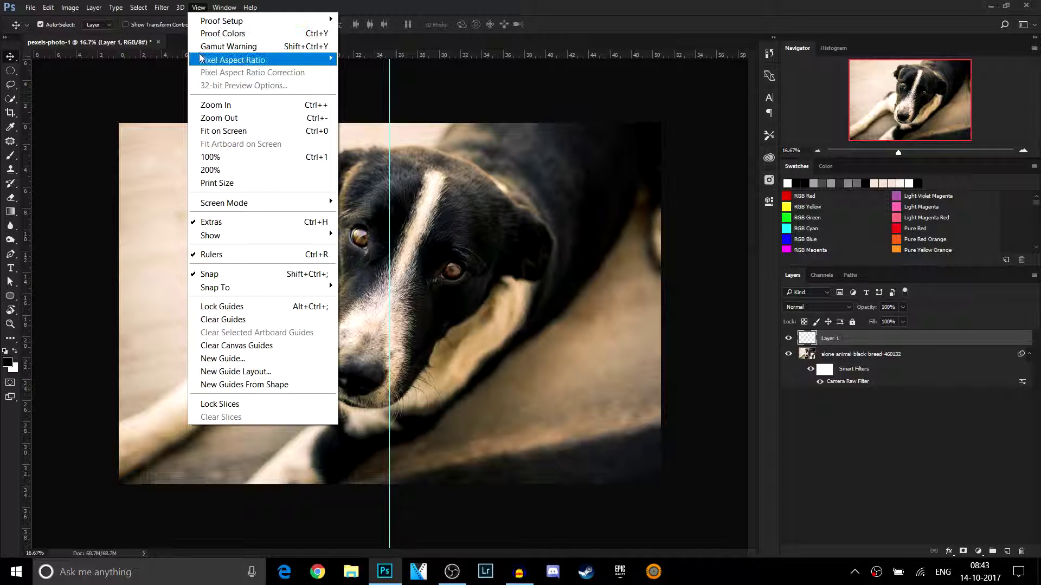
{"action": "left_click", "coordinate": [79, 109]}
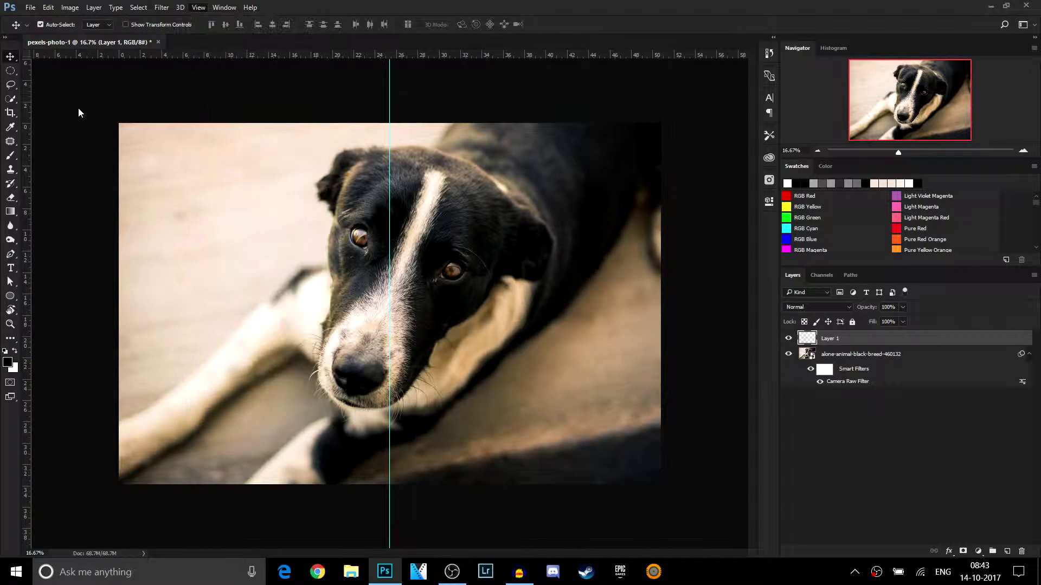
{"action": "left_click_drag", "start_coordinate": [299, 50], "coordinate": [280, 304]}
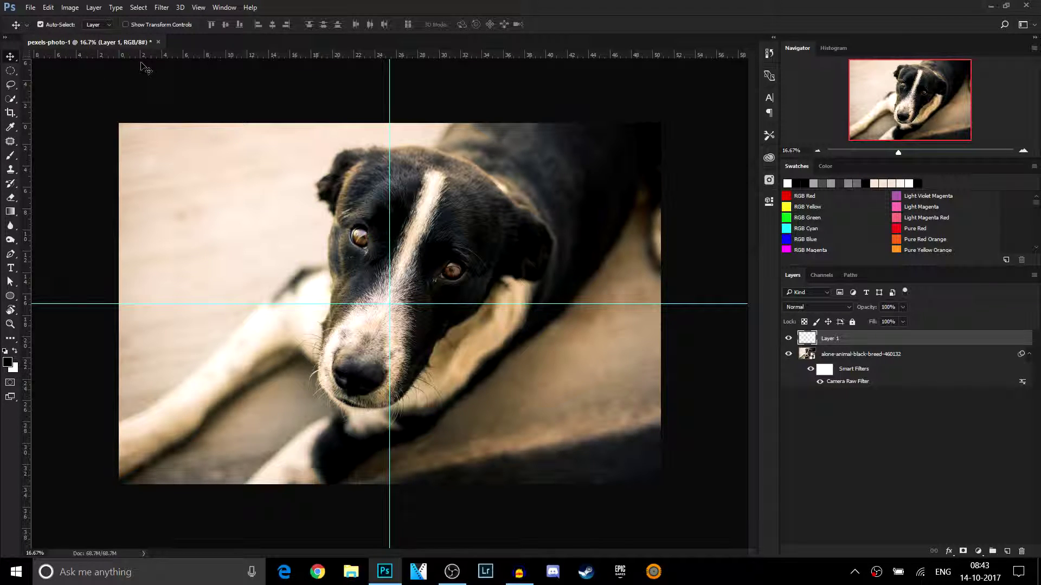
- Make an elliptical selection centred on the guide intersection, nearly filling the photo, and restore it after the accidental deselection
{"action": "left_click", "coordinate": [11, 71]}
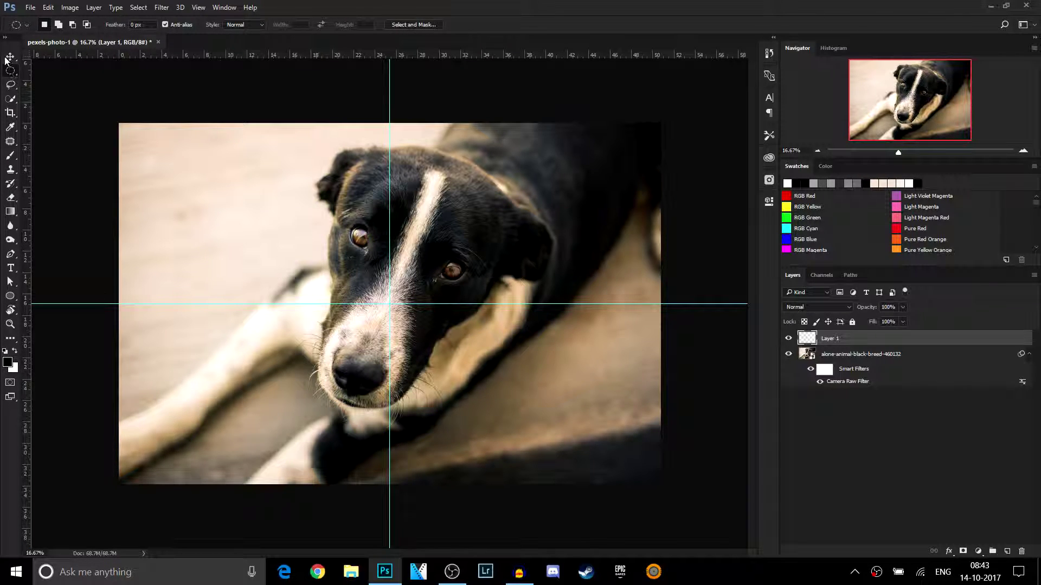
{"action": "right_click", "coordinate": [15, 71]}
{"action": "left_click", "coordinate": [43, 82]}
{"action": "left_click_drag", "start_coordinate": [389, 304], "coordinate": [639, 473]}
{"action": "left_click", "coordinate": [492, 215]}
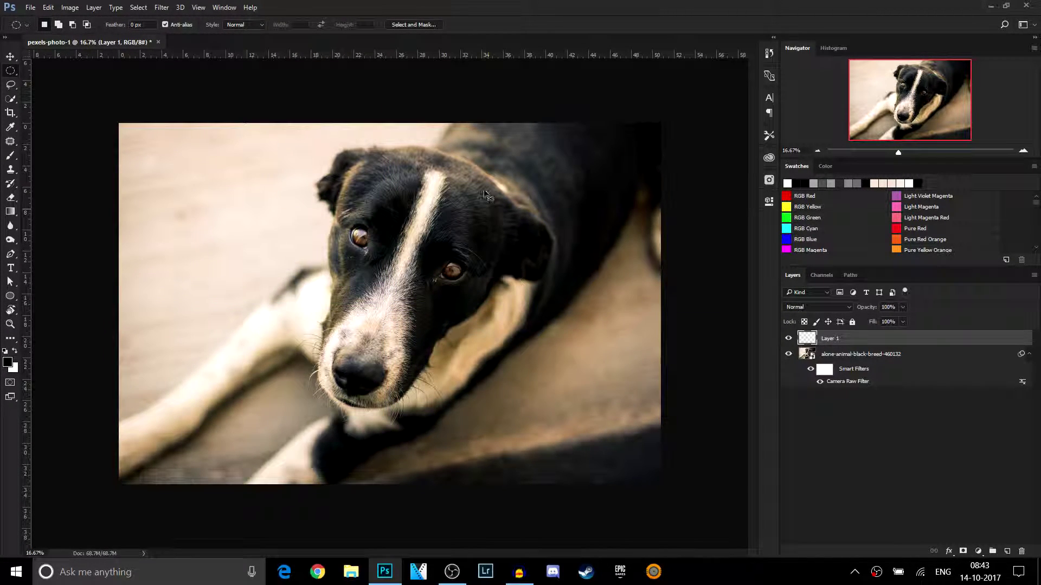
{"action": "key", "text": "ctrl+semicolon"}
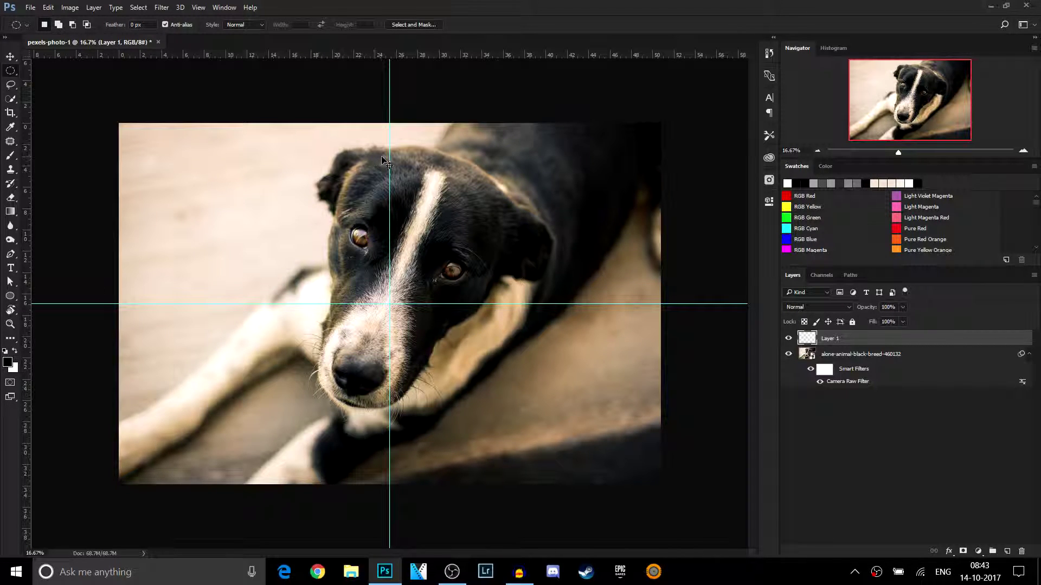
{"action": "key", "text": "ctrl+shift+d"}
- Remove the vertical and horizontal guides from the canvas, keeping the elliptical selection
{"action": "key", "text": "v"}
{"action": "left_click_drag", "start_coordinate": [389, 219], "coordinate": [24, 162]}
{"action": "left_click_drag", "start_coordinate": [320, 302], "coordinate": [383, 45]}
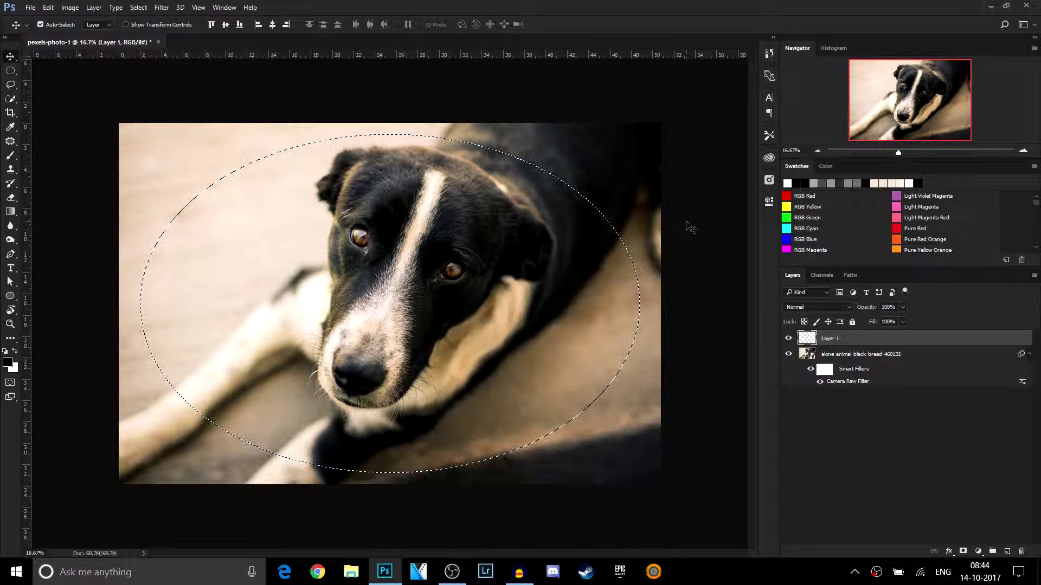
- Try a black fill inside the ellipse, undo it, fill the inverted selection with black on Layer 1, and deselect
{"action": "key", "text": "alt+BackSpace"}
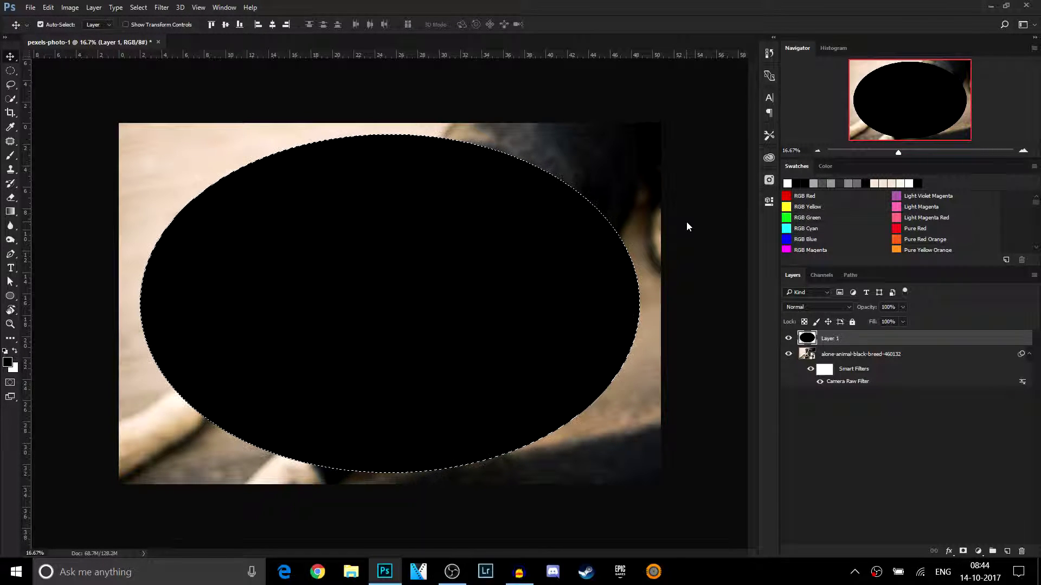
{"action": "key", "text": "ctrl+z"}
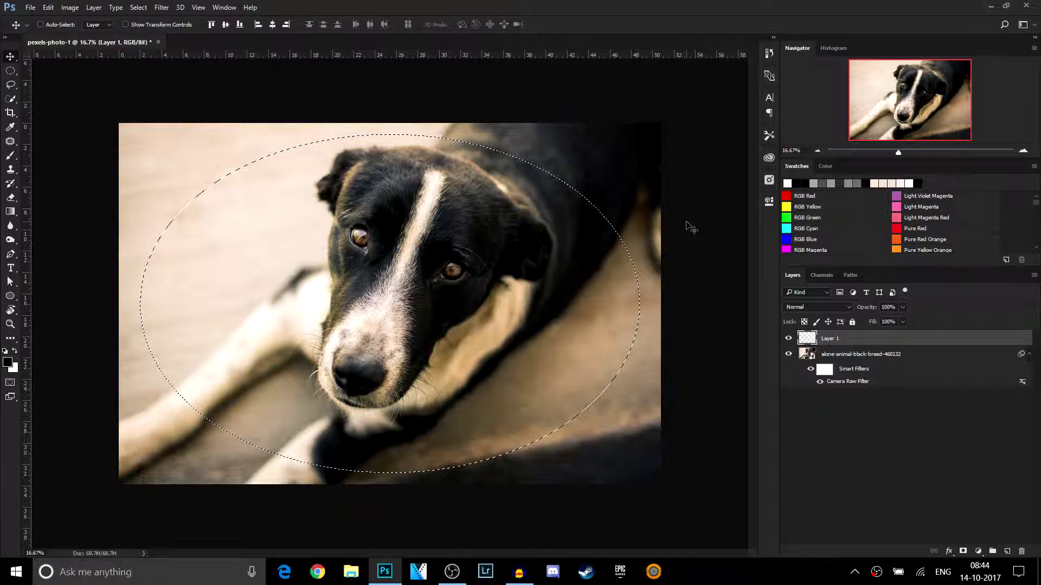
{"action": "key", "text": "ctrl+shift+i"}
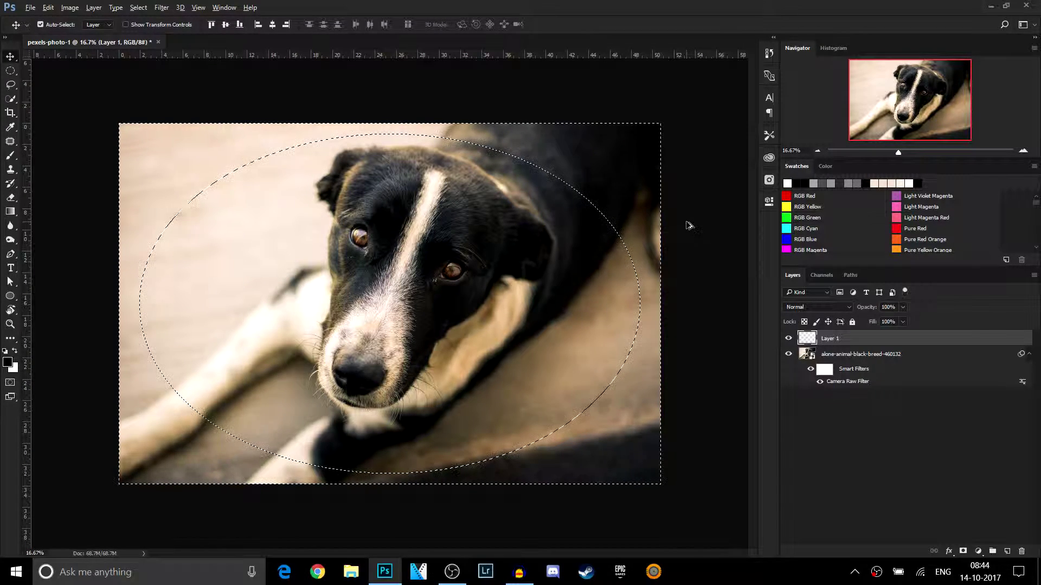
{"action": "key", "text": "alt+BackSpace"}
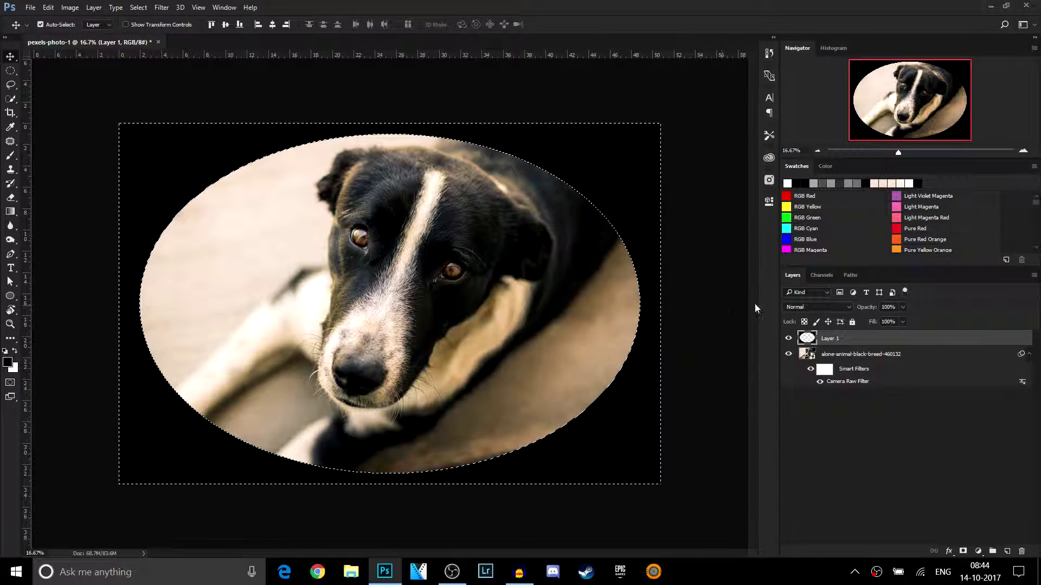
{"action": "key", "text": "ctrl+d"}
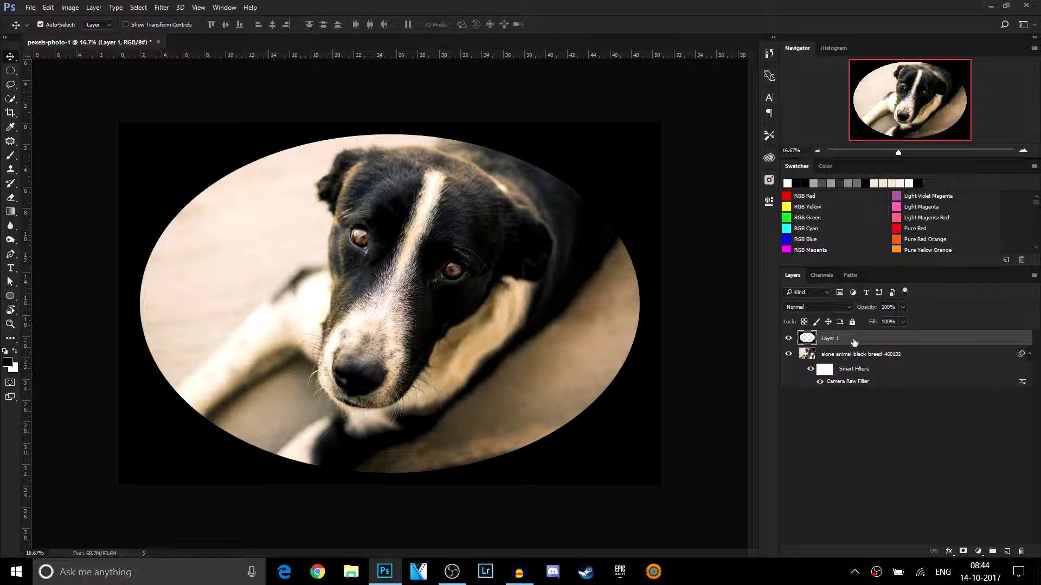
- Soften the black frame on Layer 1 into a vignette with a Gaussian Blur radius of about 400 pixels
{"action": "left_click", "coordinate": [161, 8]}
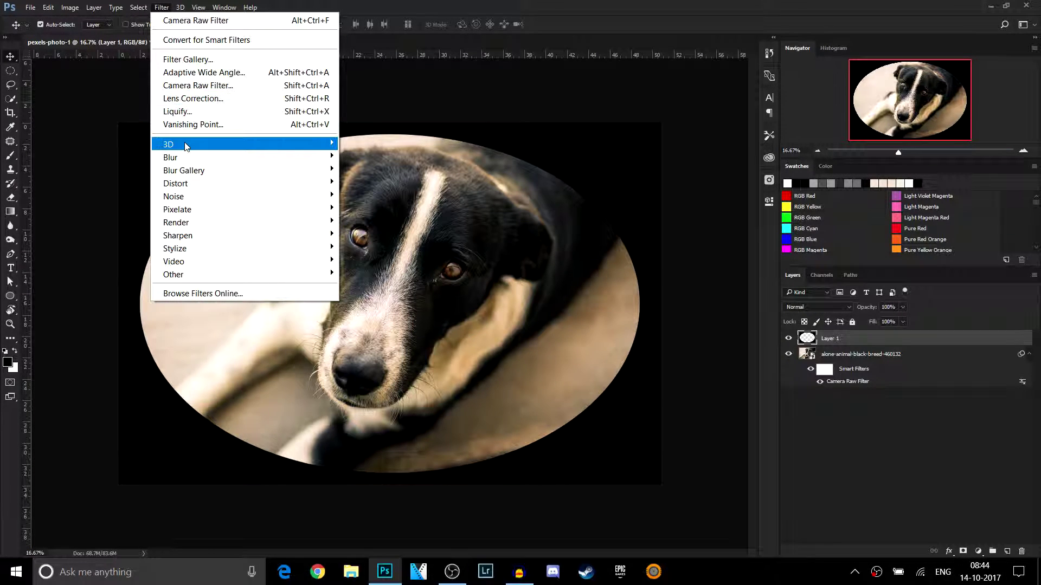
{"action": "mouse_move", "coordinate": [192, 159]}
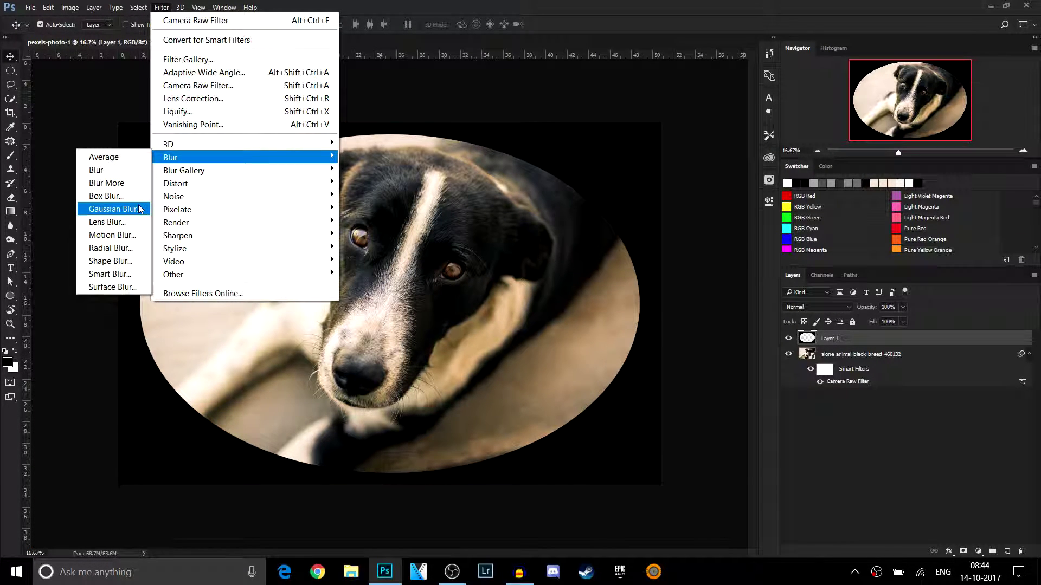
{"action": "left_click", "coordinate": [113, 209]}
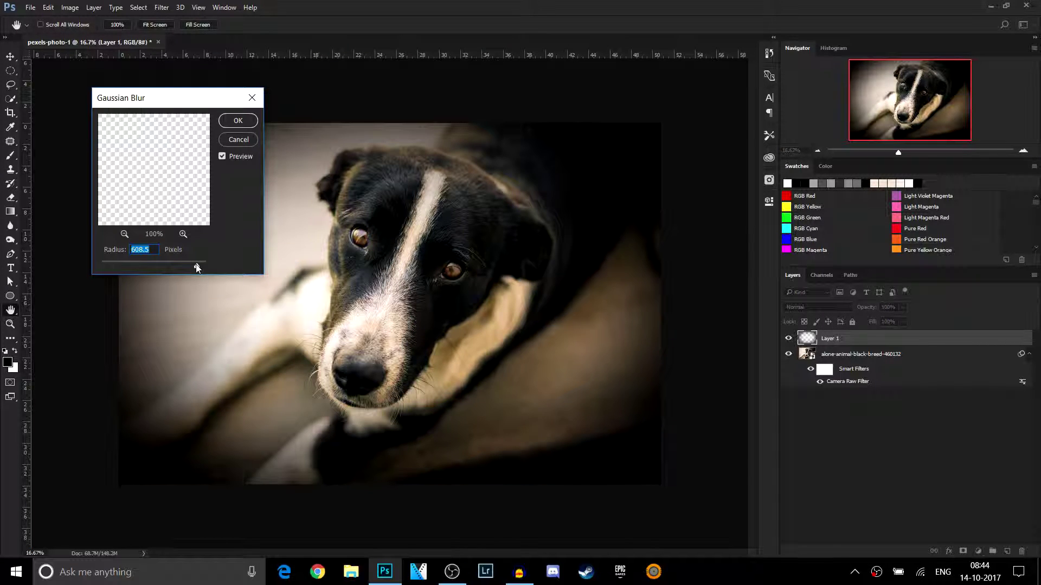
{"action": "left_click_drag", "start_coordinate": [197, 266], "coordinate": [188, 268]}
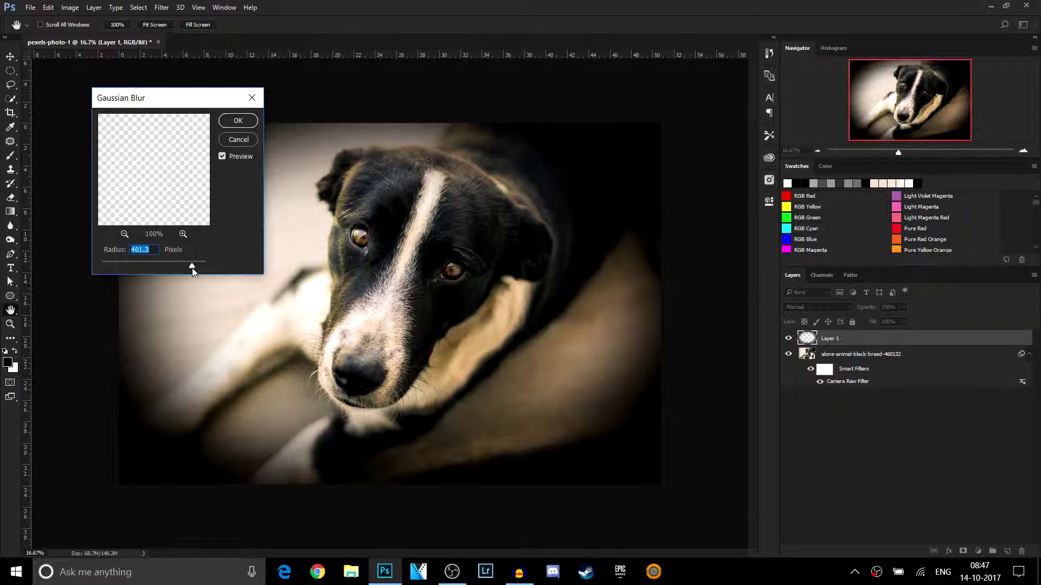
{"action": "left_click_drag", "start_coordinate": [192, 268], "coordinate": [193, 261]}
{"action": "left_click", "coordinate": [232, 121]}
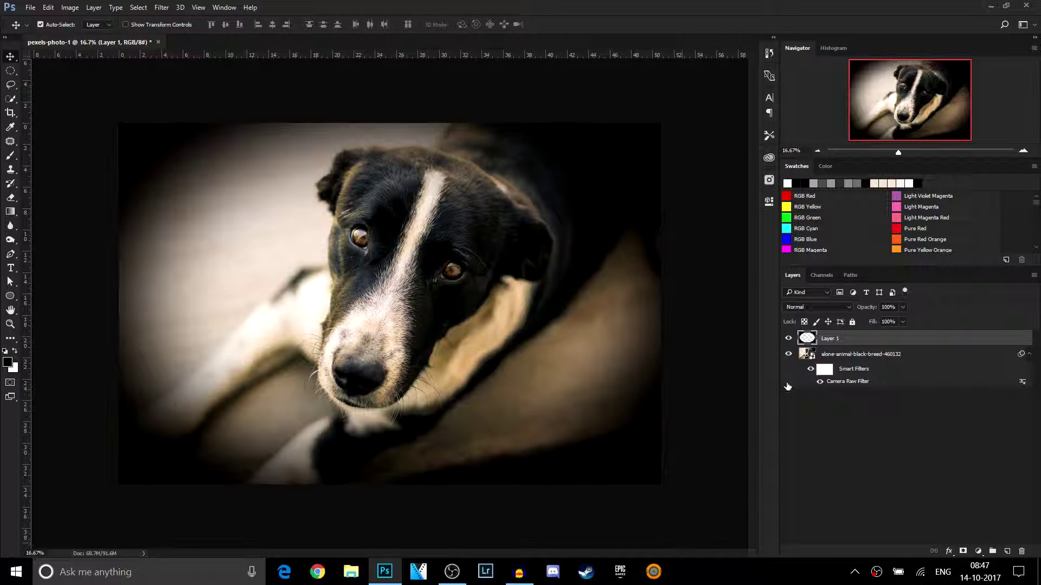
{"action": "left_click", "coordinate": [789, 346]}
- Add a new empty layer directly above the dog photo and below the vignette layer
{"action": "left_click", "coordinate": [905, 358]}
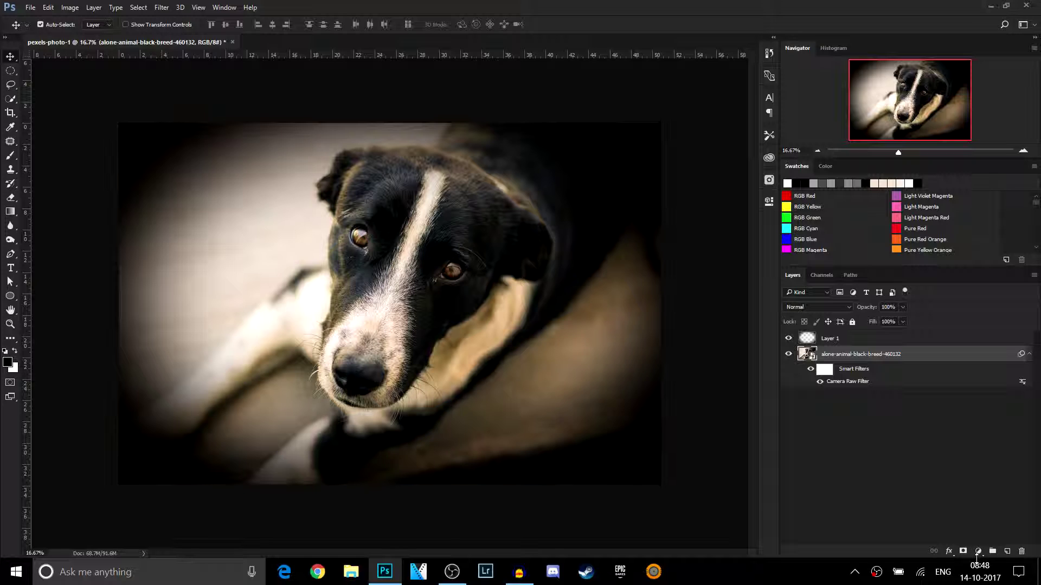
{"action": "left_click", "coordinate": [978, 551]}
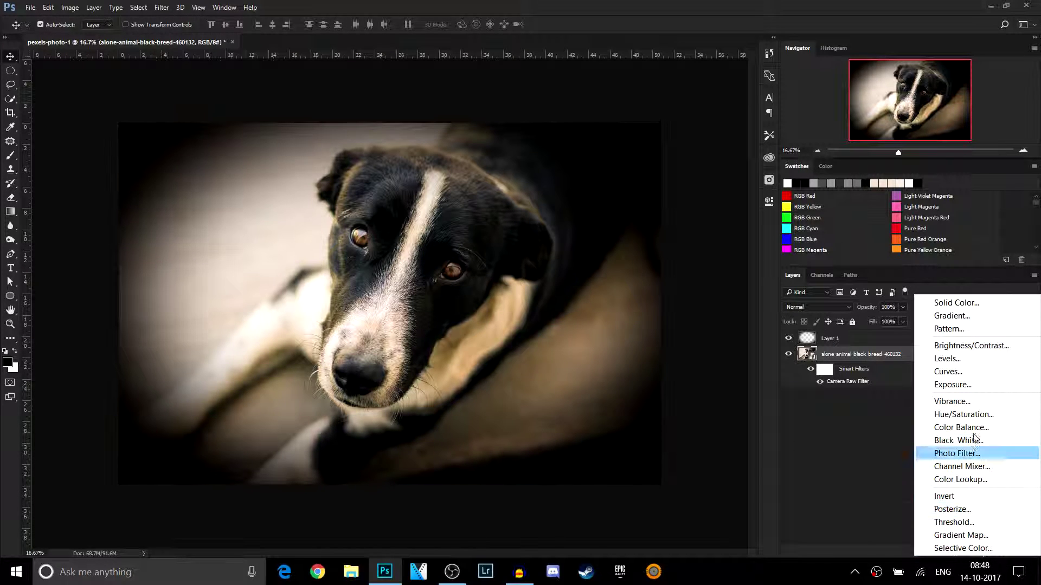
{"action": "left_click", "coordinate": [876, 414]}
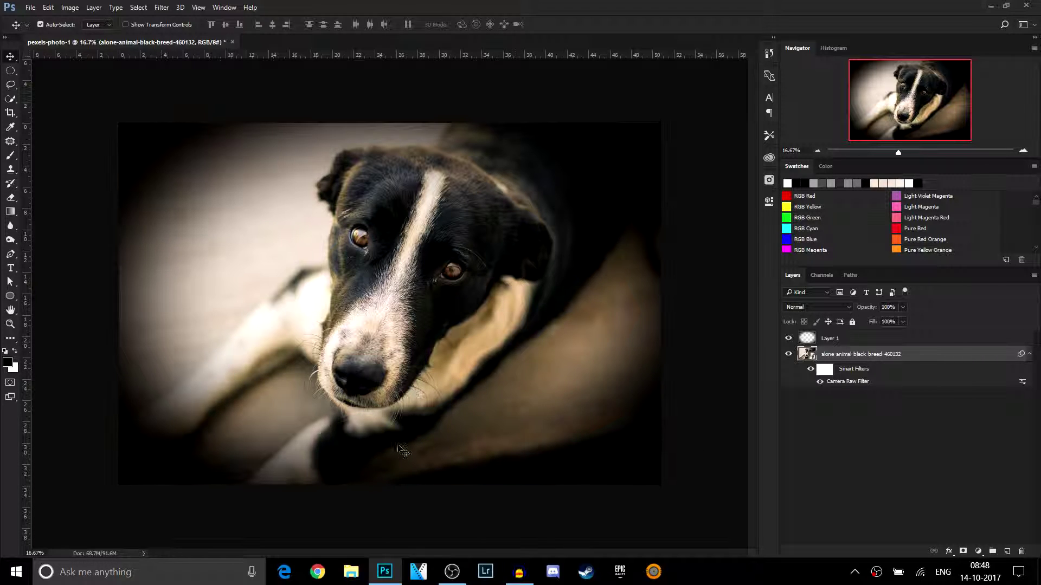
{"action": "left_click", "coordinate": [1005, 551]}
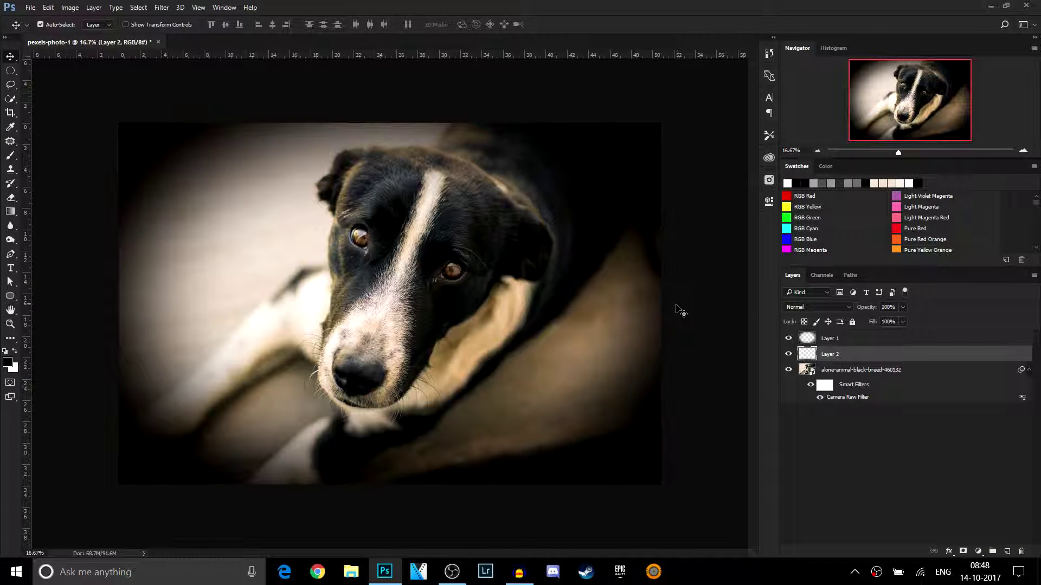
{"action": "key", "text": "Delete"}
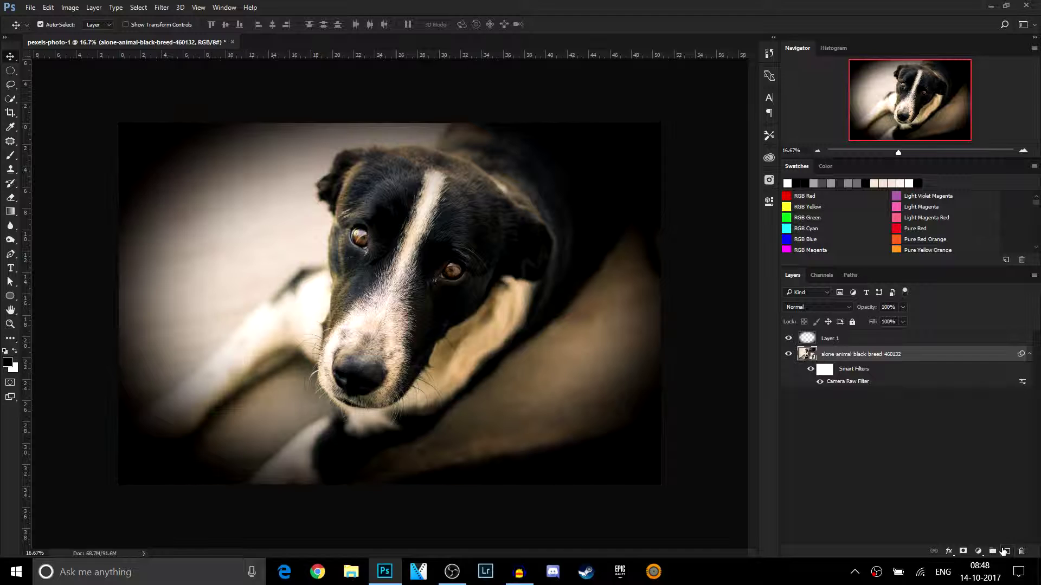
{"action": "left_click", "coordinate": [1006, 551]}
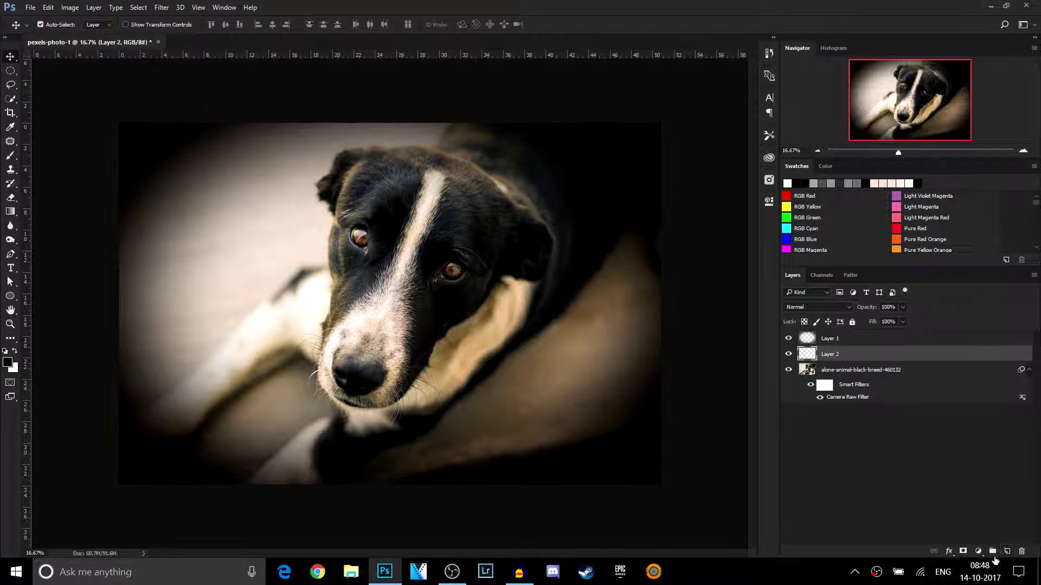
- Select a beam-shaped area with the Polygonal Lasso, from beyond the photo's upper-right corner across the dog's face to its nose
{"action": "left_click", "coordinate": [10, 85]}
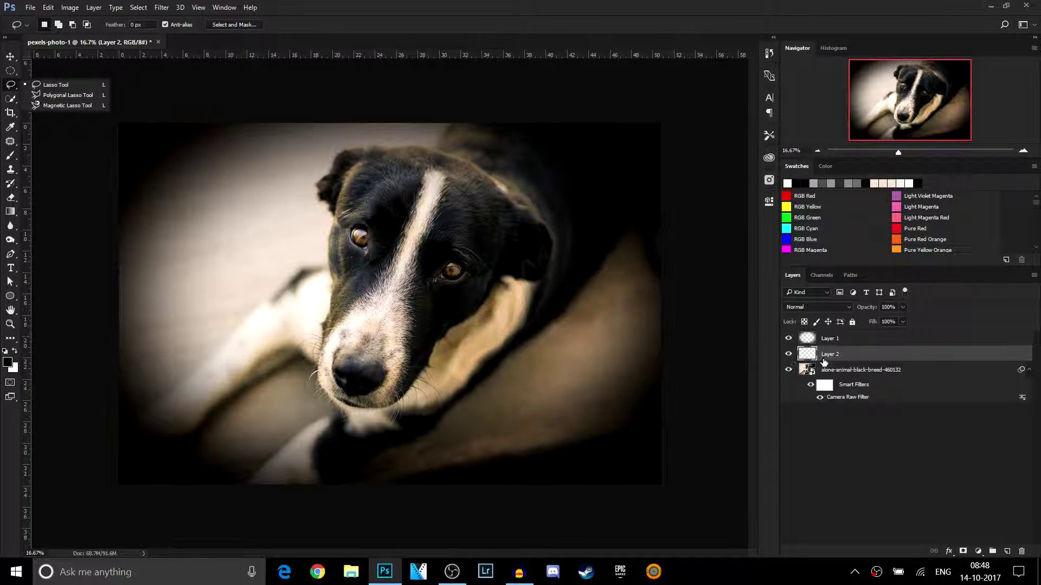
{"action": "left_click", "coordinate": [65, 94]}
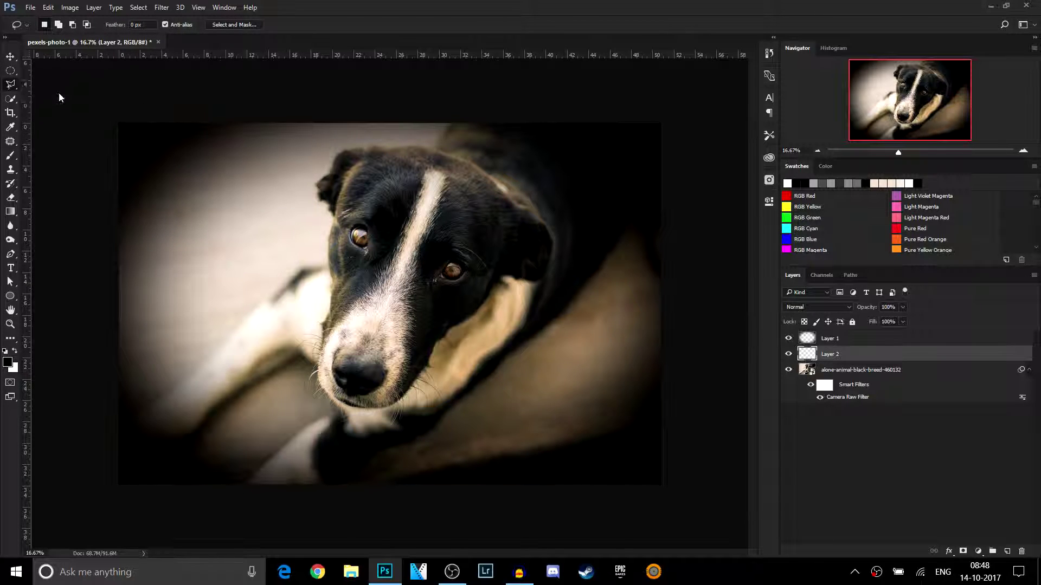
{"action": "left_click", "coordinate": [668, 88]}
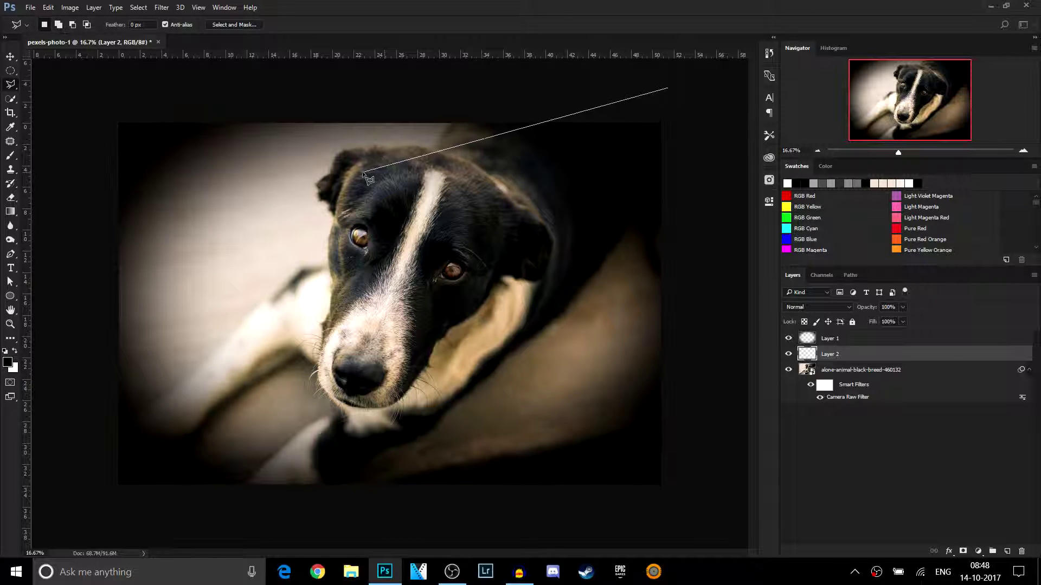
{"action": "left_click", "coordinate": [331, 179]}
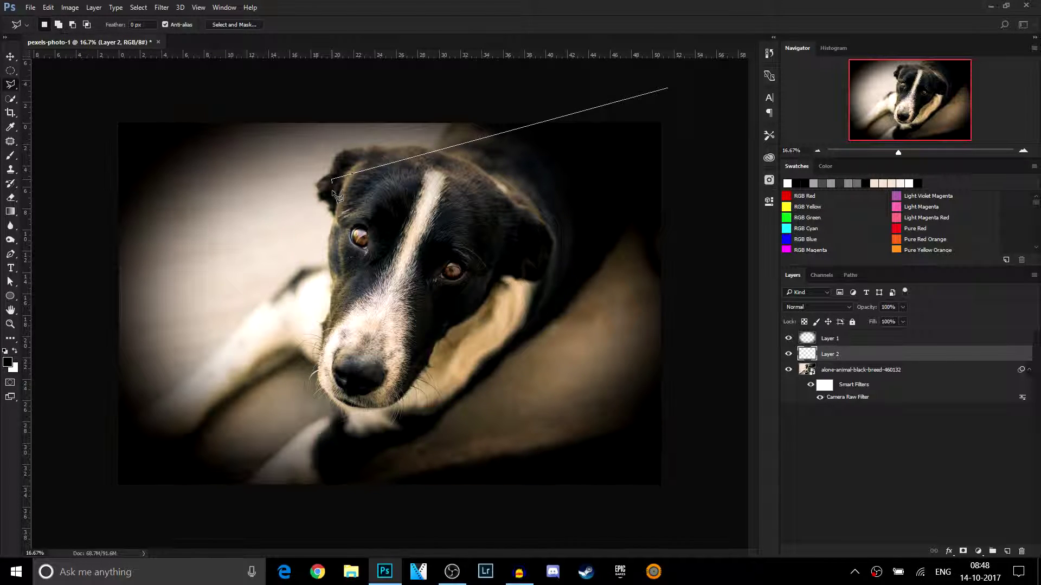
{"action": "left_click", "coordinate": [342, 383]}
{"action": "left_click", "coordinate": [525, 263]}
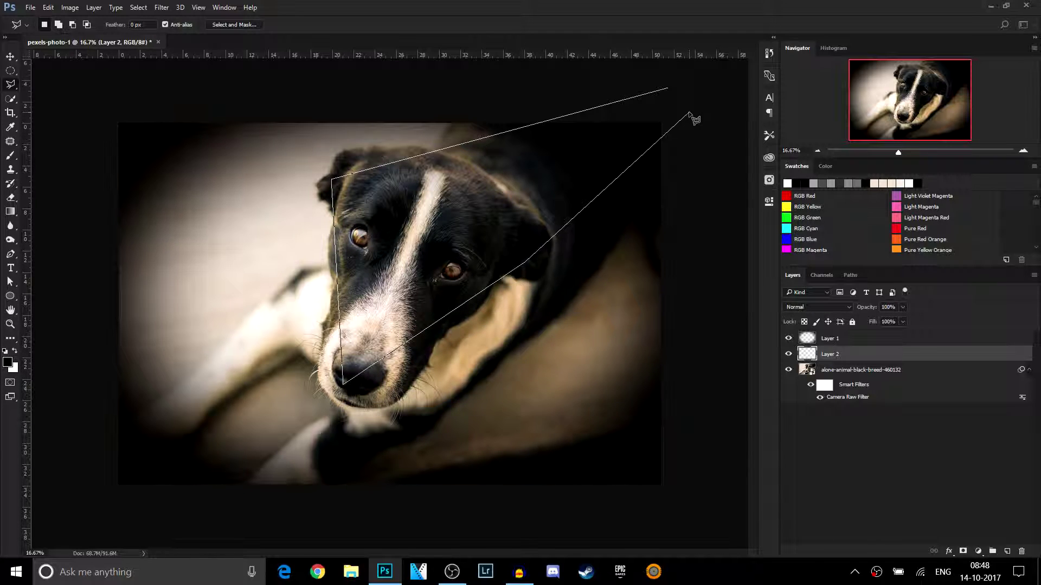
{"action": "left_click", "coordinate": [668, 90]}
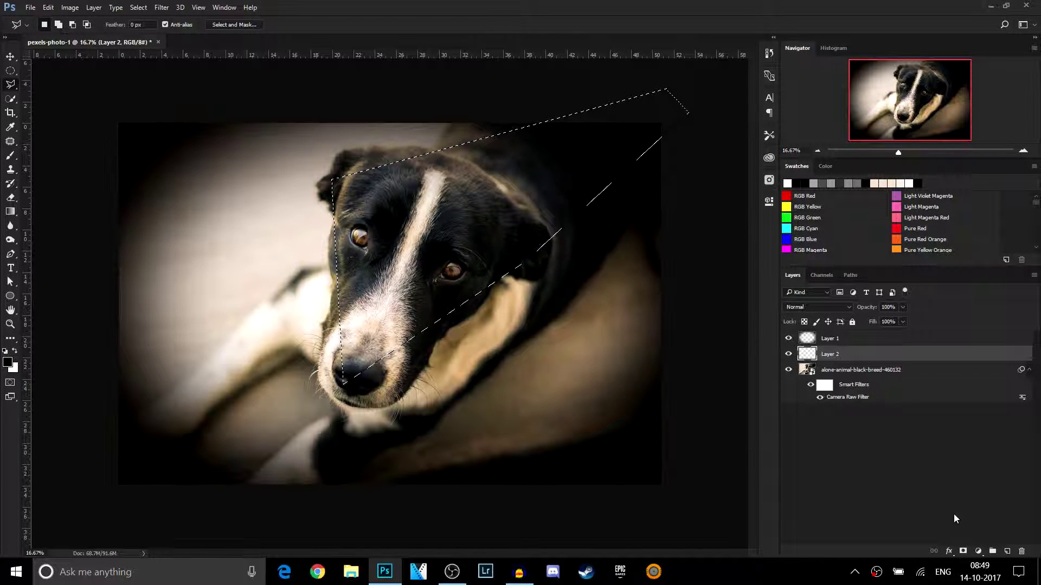
- Add a Curves adjustment layer directly above the dog photo, masked to the beam selection
{"action": "left_click", "coordinate": [878, 368]}
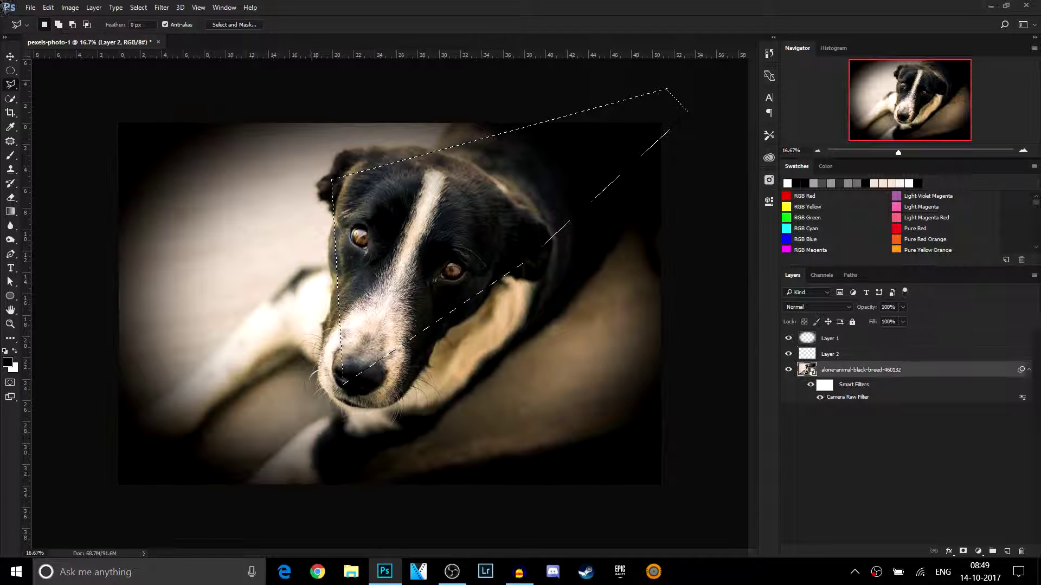
{"action": "left_click", "coordinate": [10, 56]}
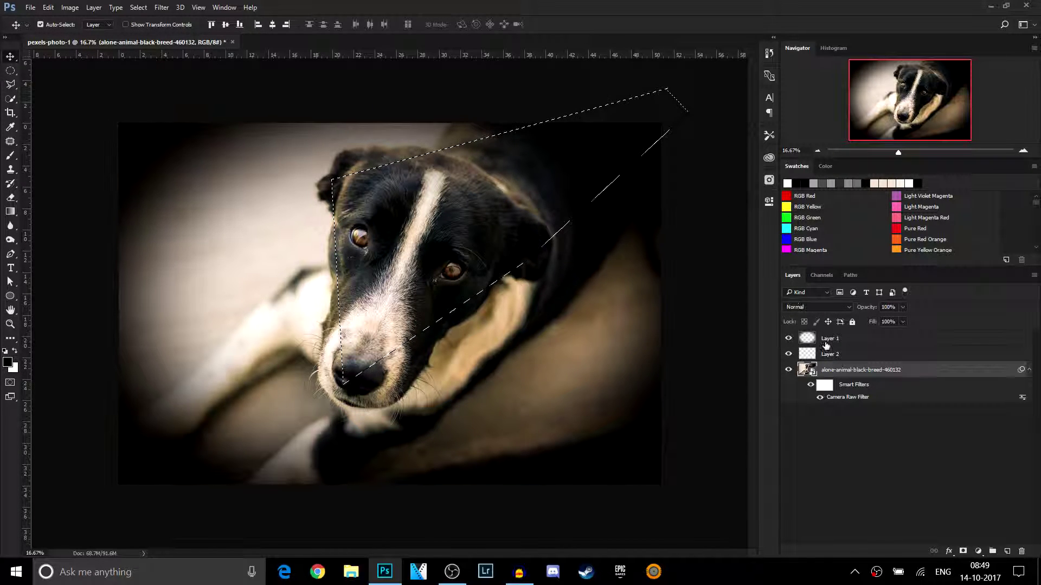
{"action": "left_click", "coordinate": [795, 353]}
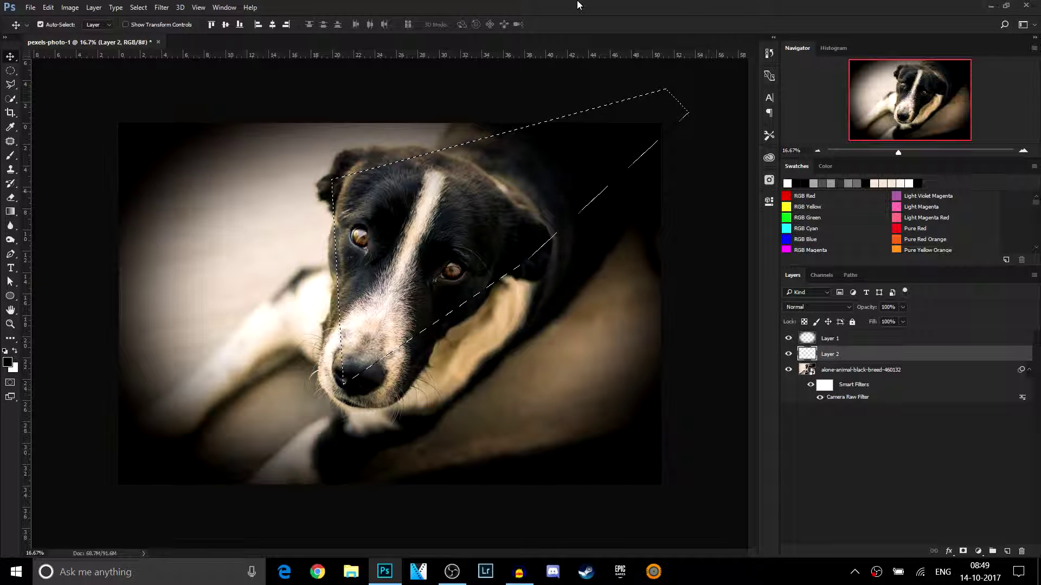
{"action": "left_click", "coordinate": [902, 373]}
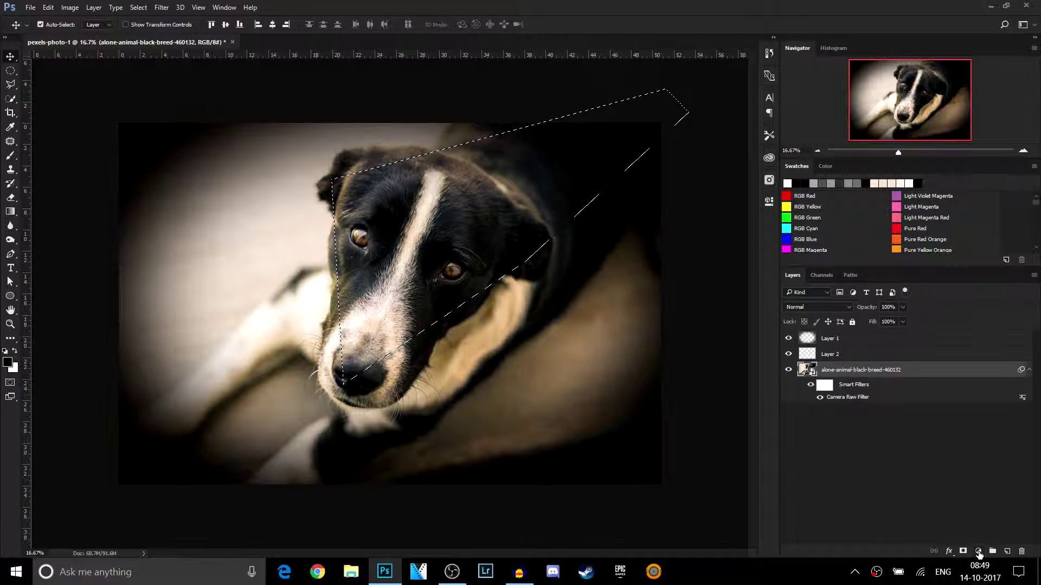
{"action": "left_click", "coordinate": [977, 551]}
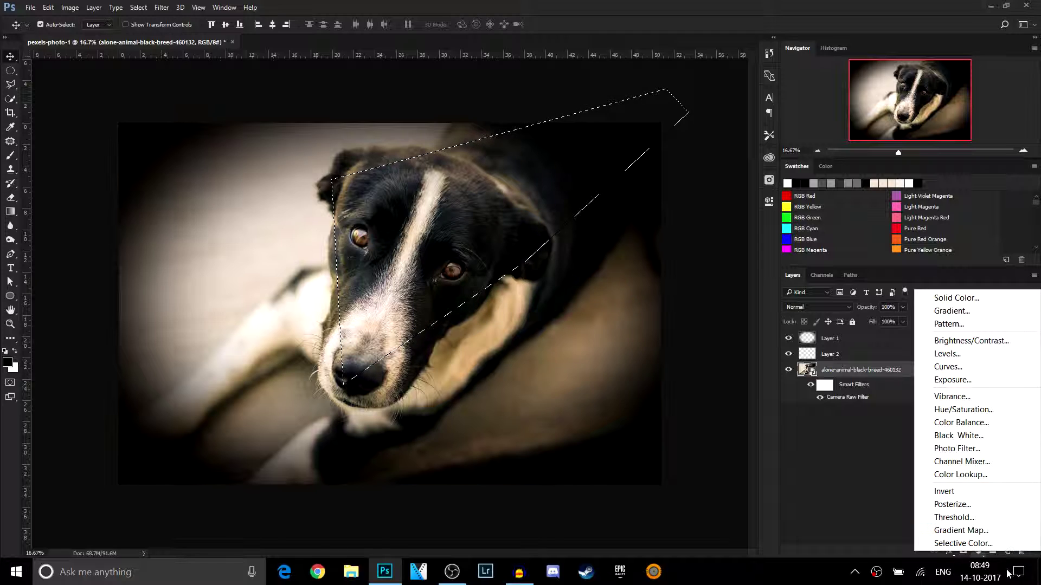
{"action": "left_click", "coordinate": [1016, 373]}
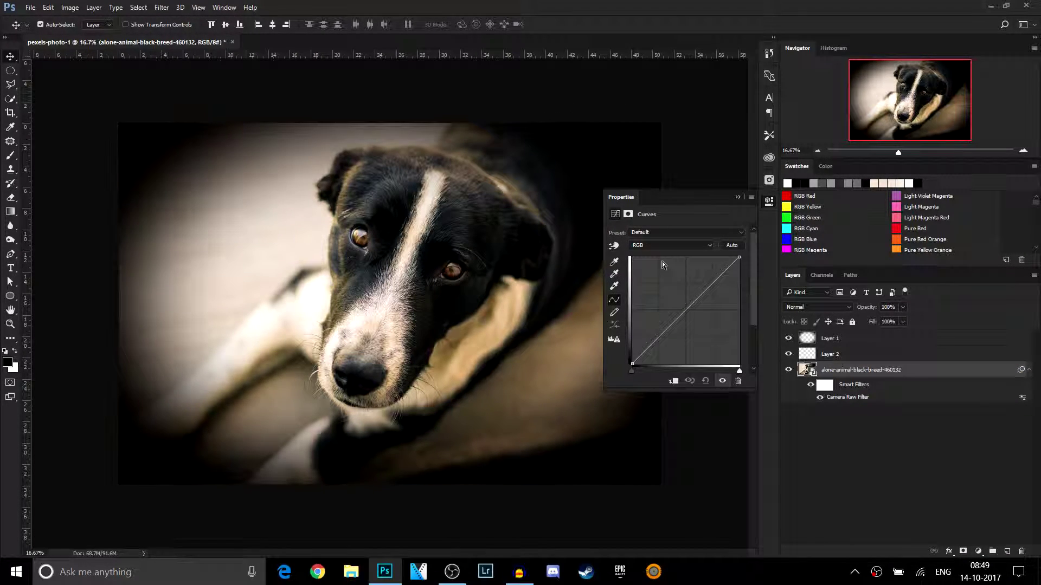
- Brighten the beam by raising the upper part of the RGB curve, and delete the empty Layer 2
{"action": "left_click_drag", "start_coordinate": [712, 283], "coordinate": [692, 267]}
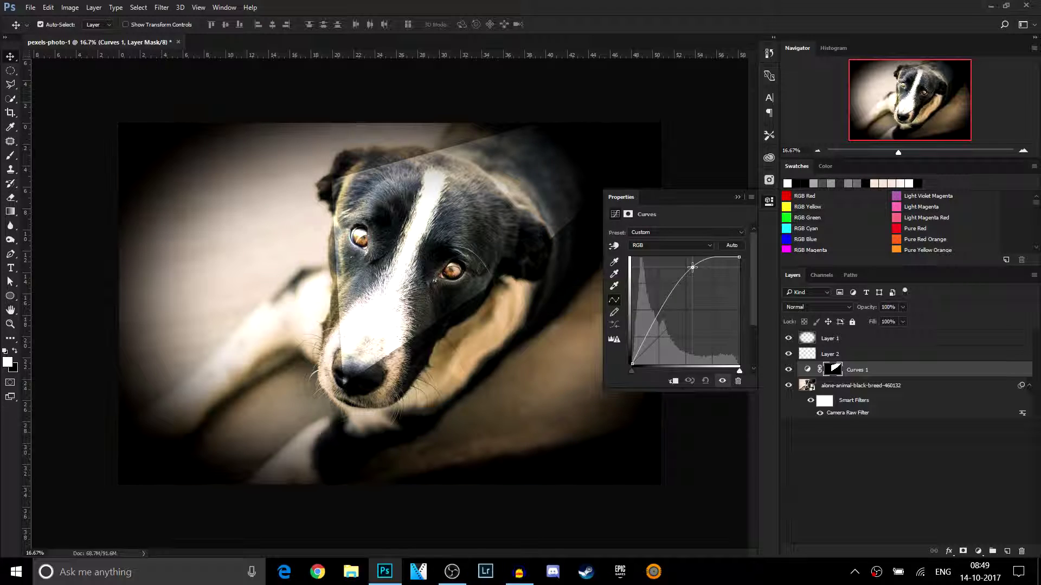
{"action": "left_click", "coordinate": [734, 198]}
{"action": "left_click", "coordinate": [896, 355]}
{"action": "key", "text": "Delete"}
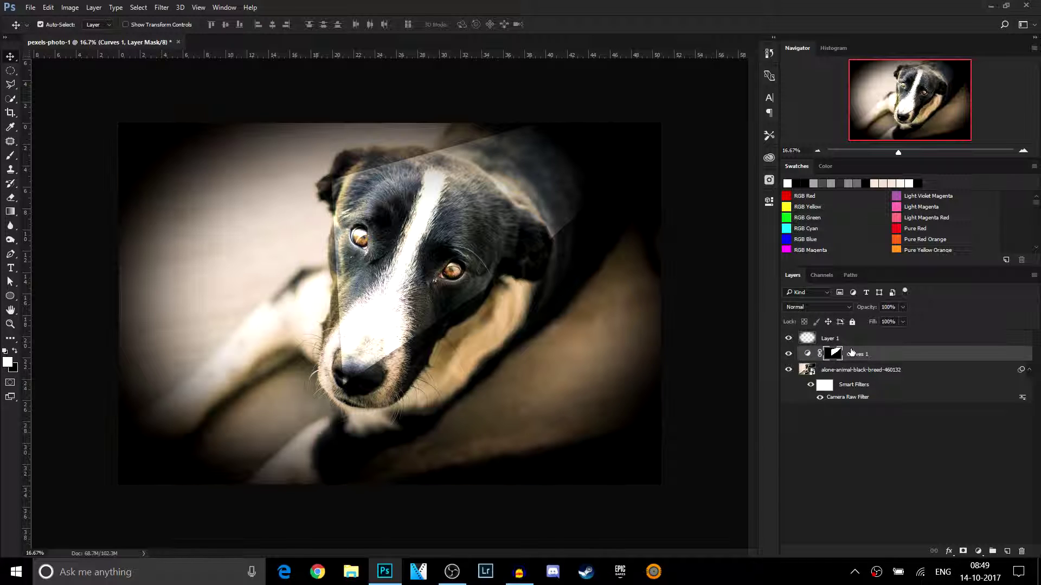
{"action": "left_click", "coordinate": [840, 355], "text": "ctrl"}
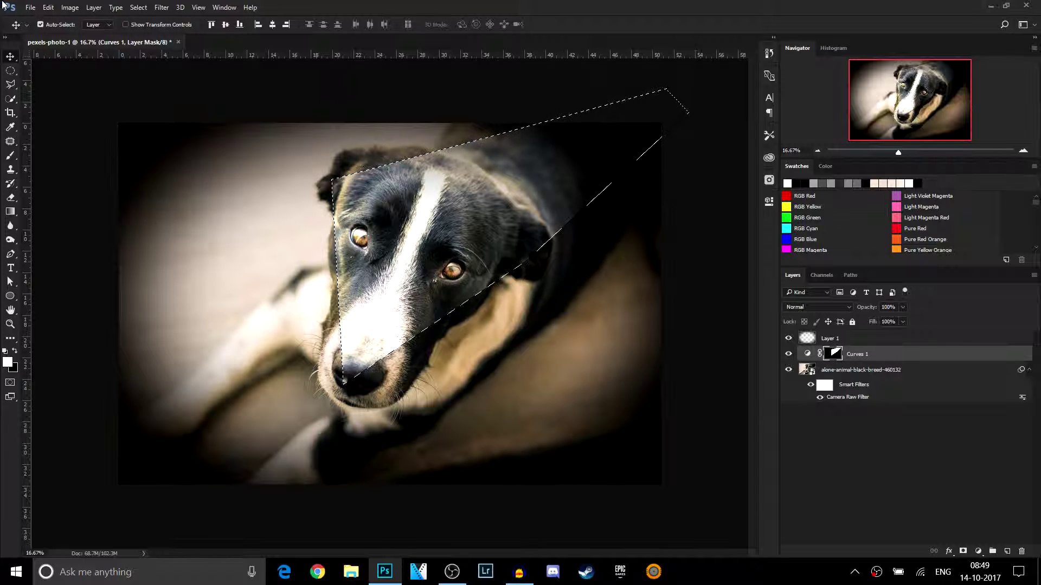
{"action": "left_click", "coordinate": [180, 8]}
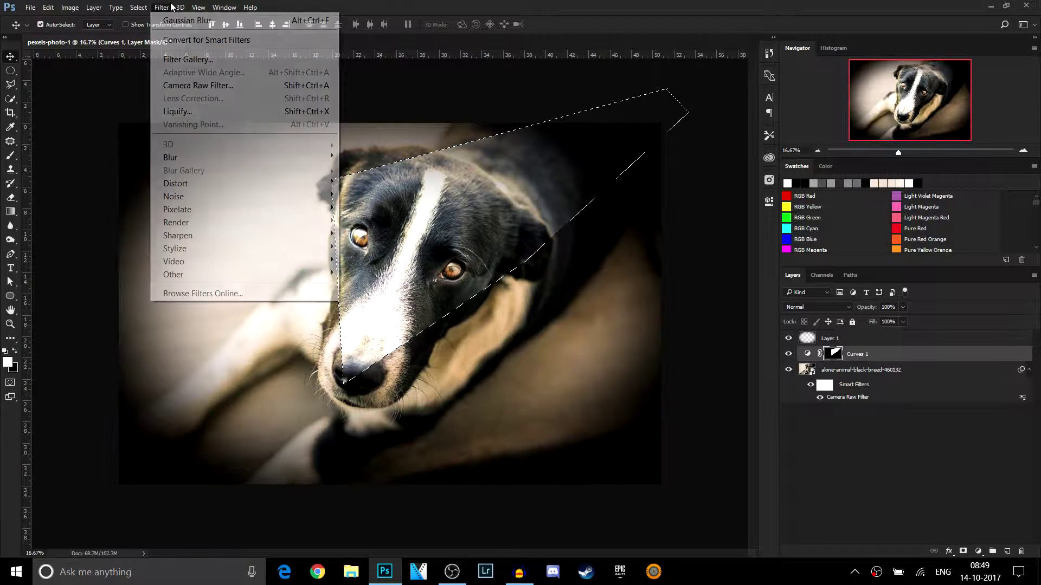
{"action": "left_click", "coordinate": [166, 7]}
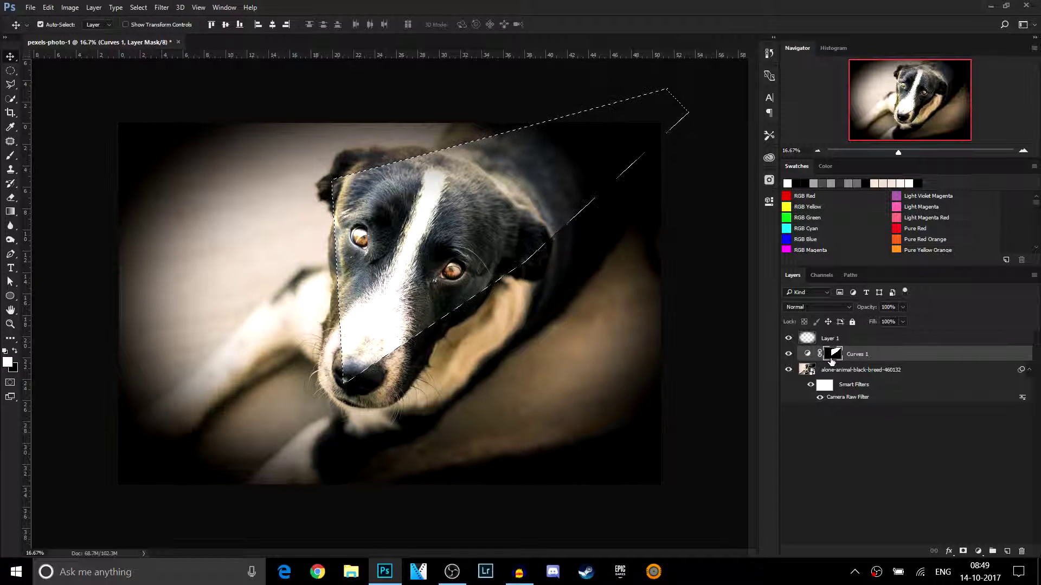
- Soften the beam's edges on the Curves 1 mask with a Gaussian Blur at a much lower radius than the preset one
{"action": "left_click", "coordinate": [165, 8]}
{"action": "mouse_move", "coordinate": [239, 157]}
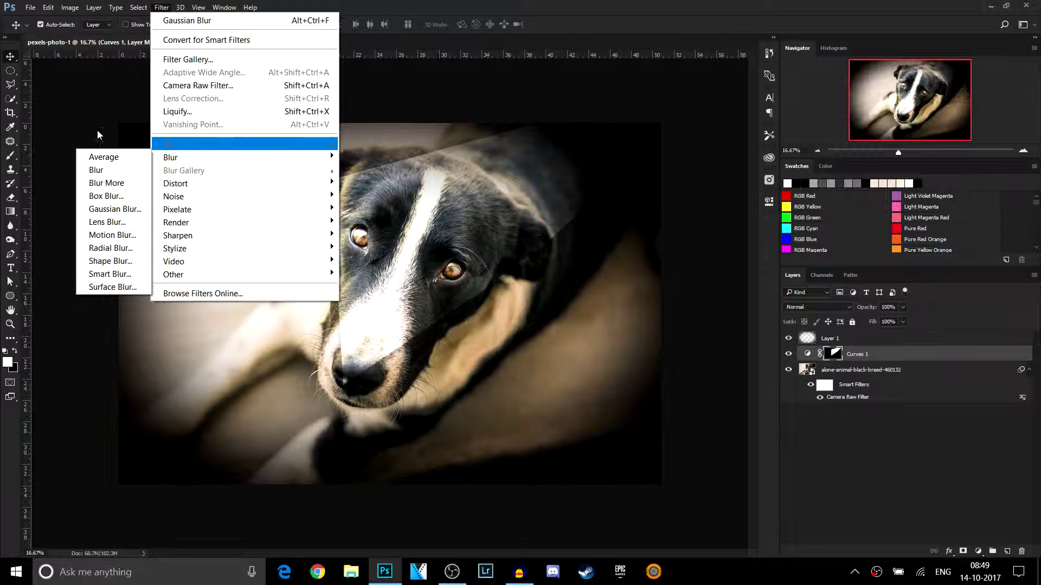
{"action": "left_click", "coordinate": [135, 210]}
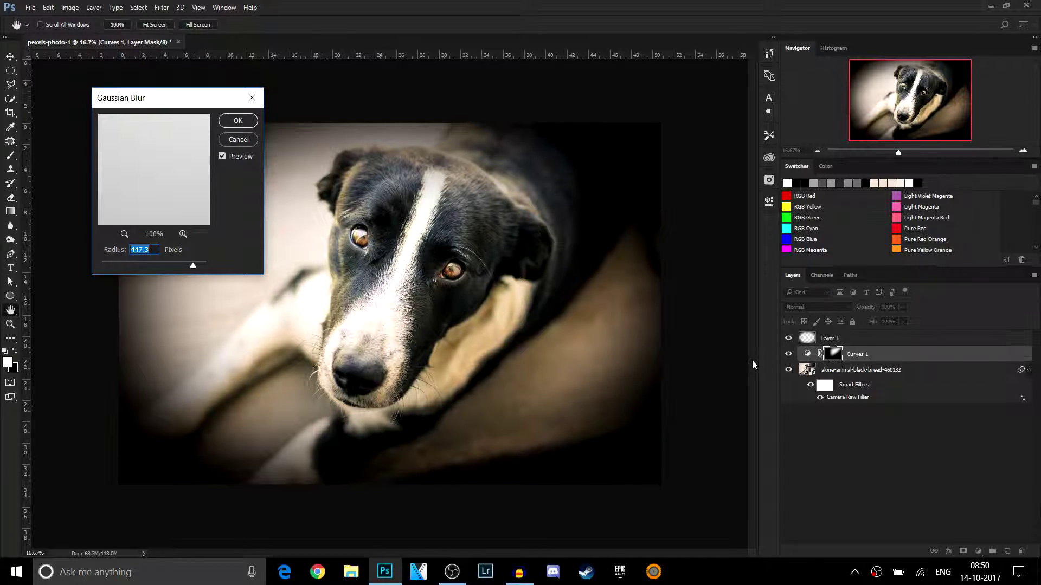
{"action": "left_click", "coordinate": [791, 355]}
{"action": "left_click_drag", "start_coordinate": [193, 265], "coordinate": [184, 266]}
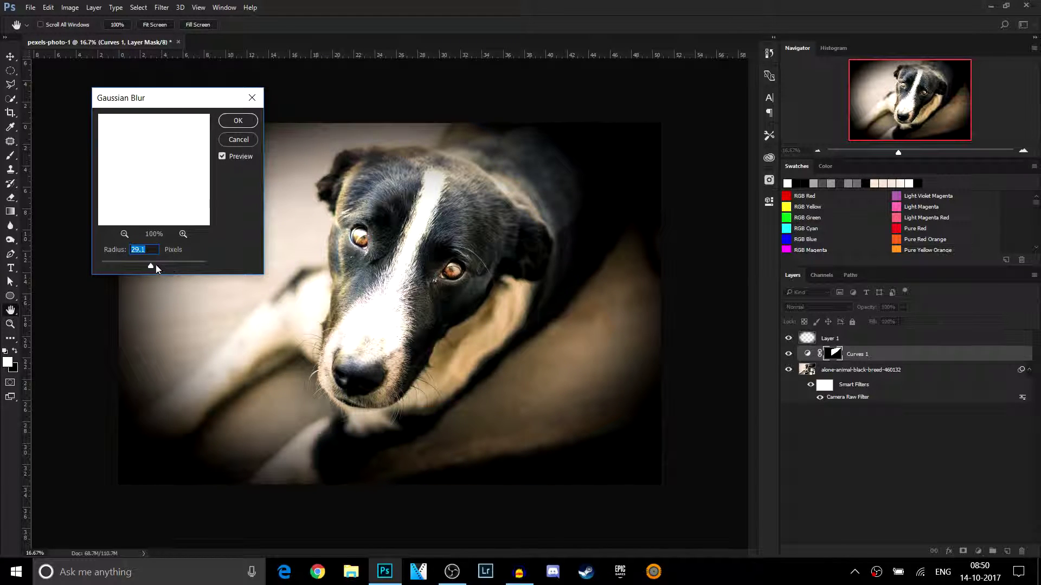
{"action": "left_click", "coordinate": [153, 265]}
{"action": "left_click", "coordinate": [159, 263]}
{"action": "left_click", "coordinate": [229, 128]}
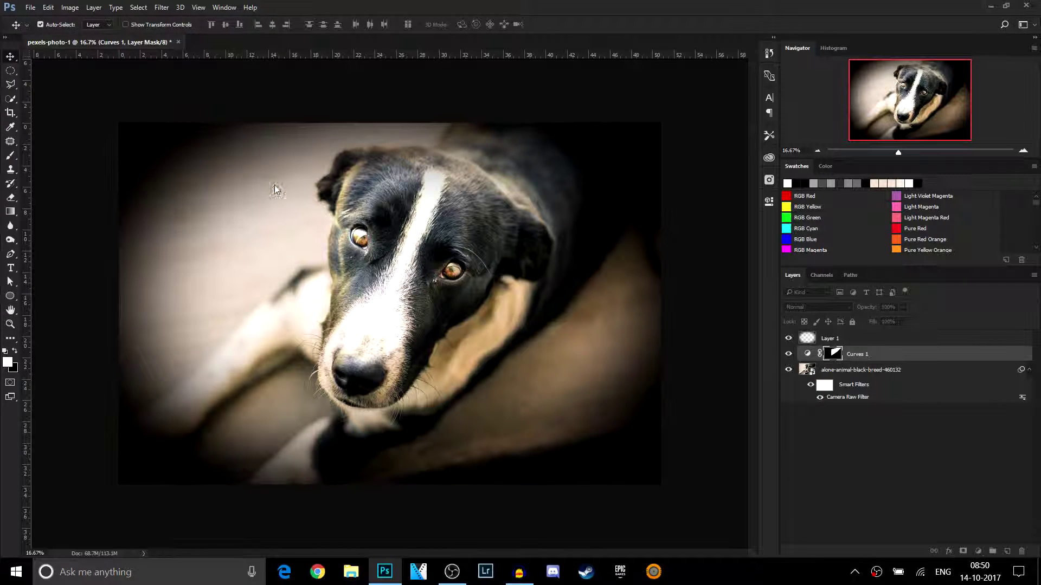
- Compare the photo with and without the Curves 1 light beam
{"action": "left_click", "coordinate": [787, 355]}
{"action": "left_click", "coordinate": [788, 356]}
{"action": "left_click", "coordinate": [788, 357]}
{"action": "left_click", "coordinate": [787, 356]}
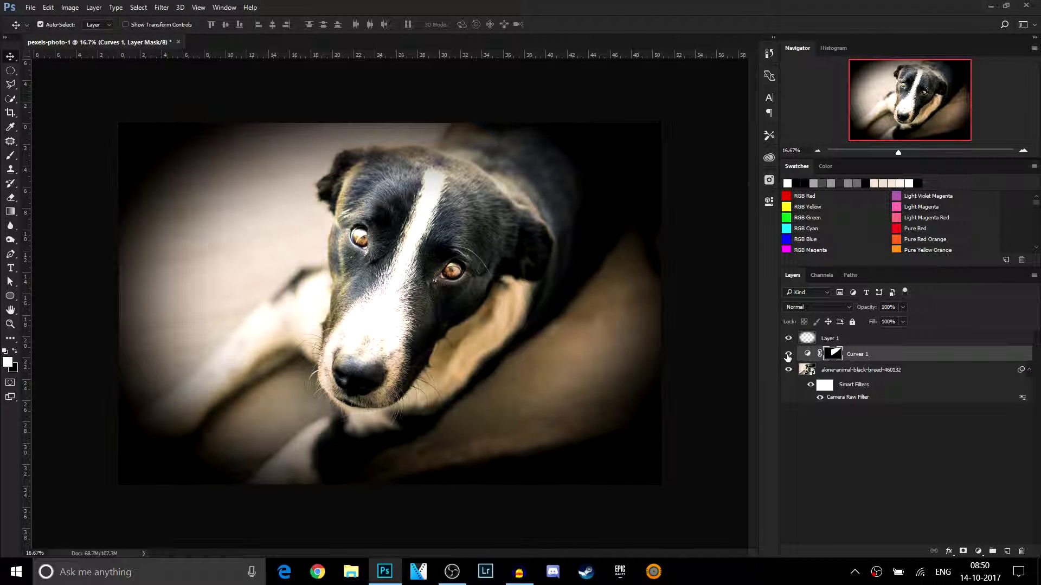
- Try doubling the beam with a copy of Curves 1, undo it, and lower the Curves 1 point slightly to dim the beam
{"action": "left_click", "coordinate": [878, 358]}
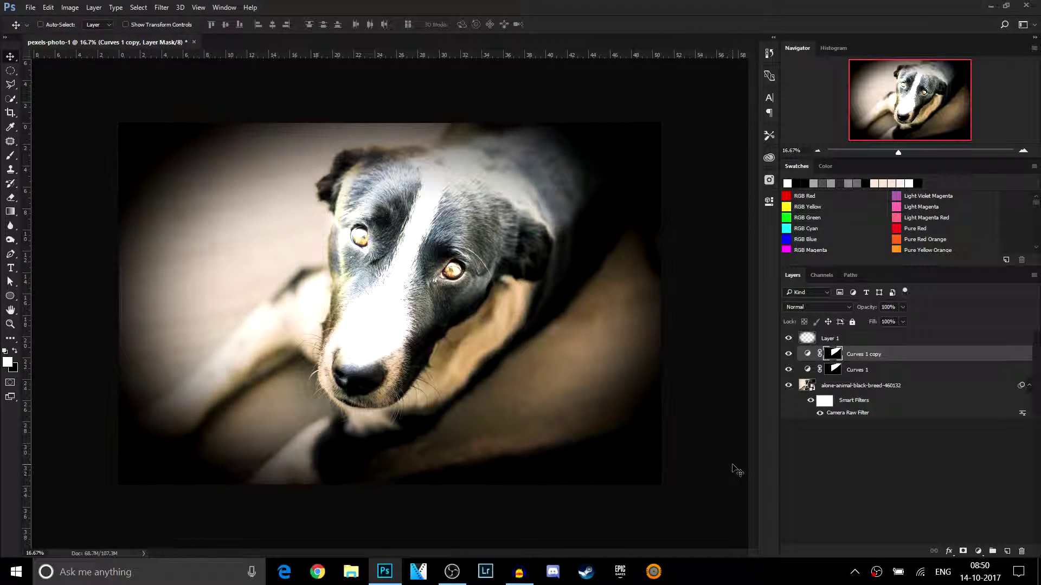
{"action": "key", "text": "ctrl+z"}
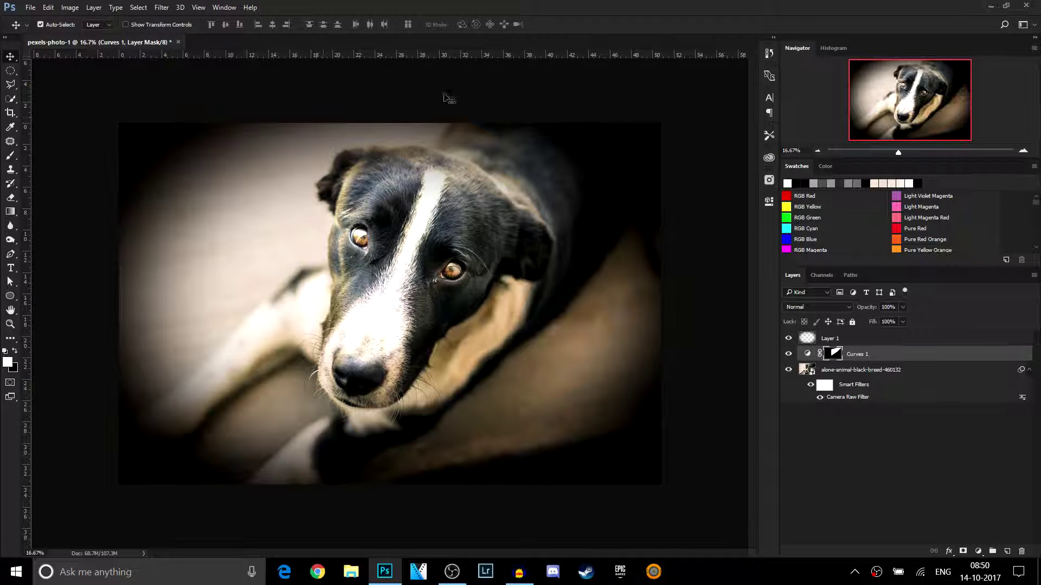
{"action": "double_click", "coordinate": [815, 353]}
{"action": "left_click_drag", "start_coordinate": [693, 270], "coordinate": [698, 274]}
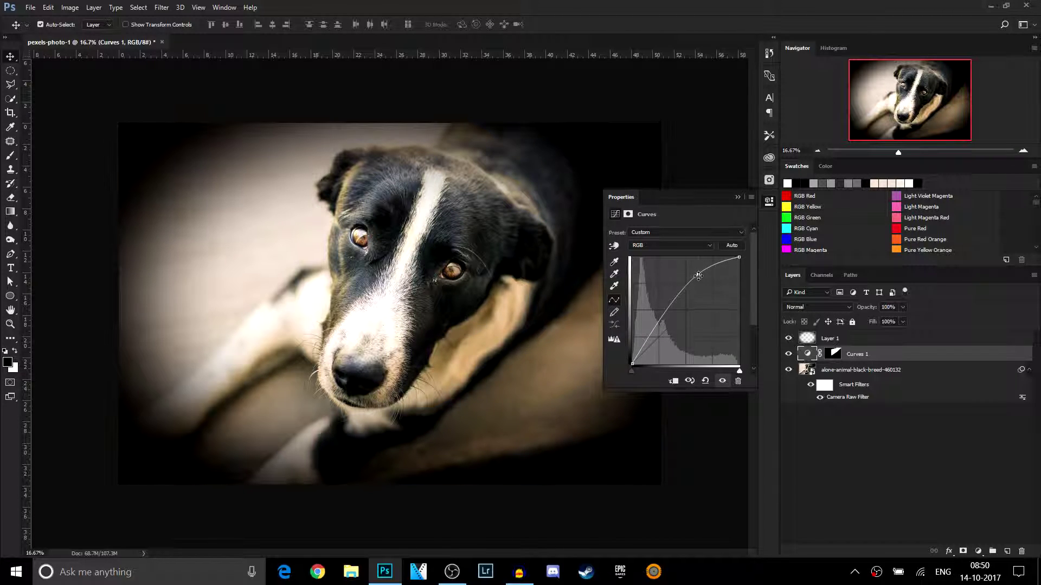
{"action": "left_click", "coordinate": [737, 197]}
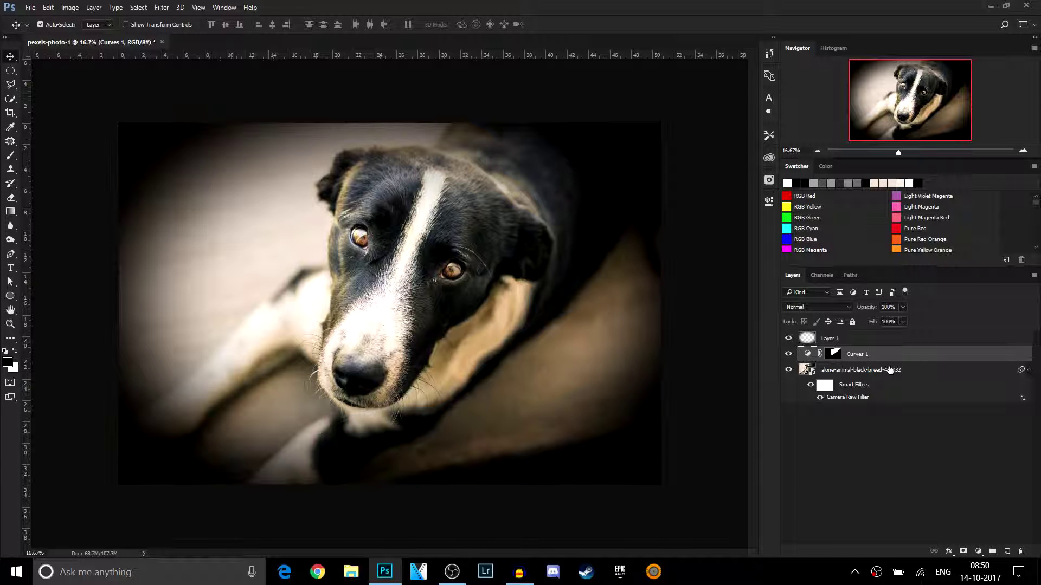
- Add a Photo Filter adjustment layer directly above the dog photo, using Warming Filter (85) at 29% density
{"action": "left_click", "coordinate": [889, 369]}
{"action": "left_click", "coordinate": [979, 551]}
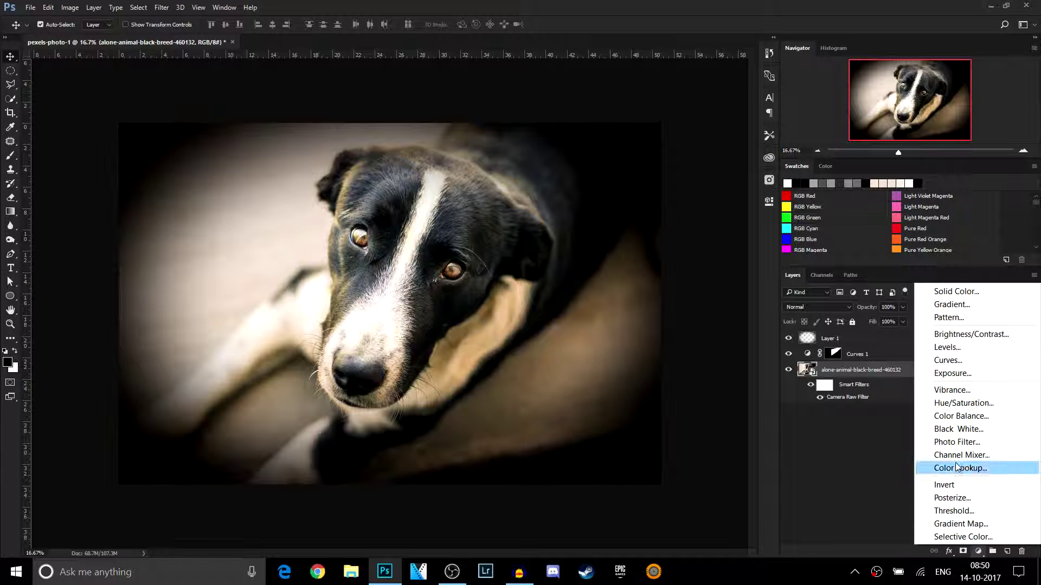
{"action": "left_click", "coordinate": [957, 442]}
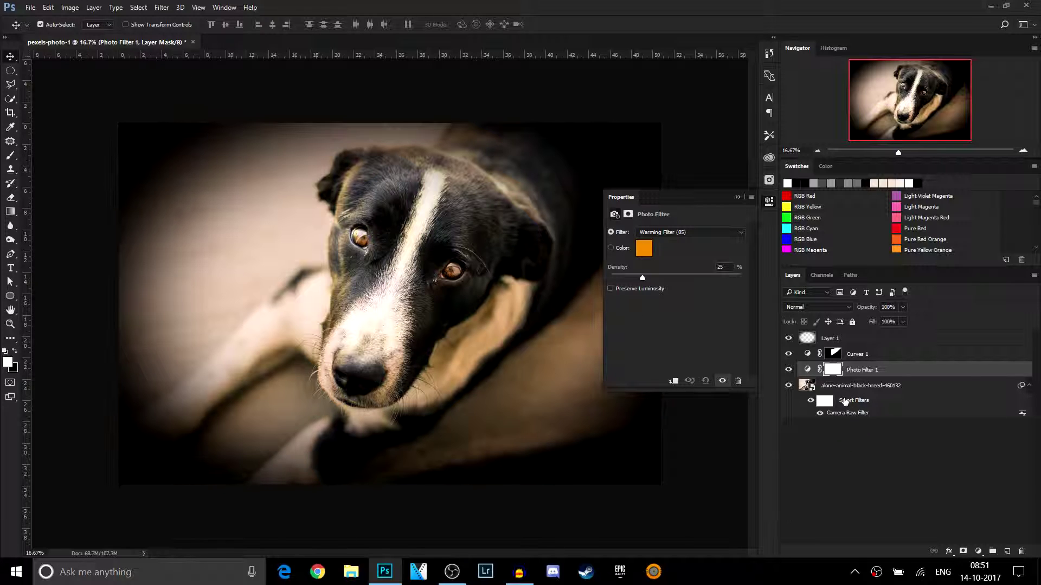
{"action": "left_click", "coordinate": [710, 232]}
{"action": "left_click_drag", "start_coordinate": [659, 278], "coordinate": [690, 291]}
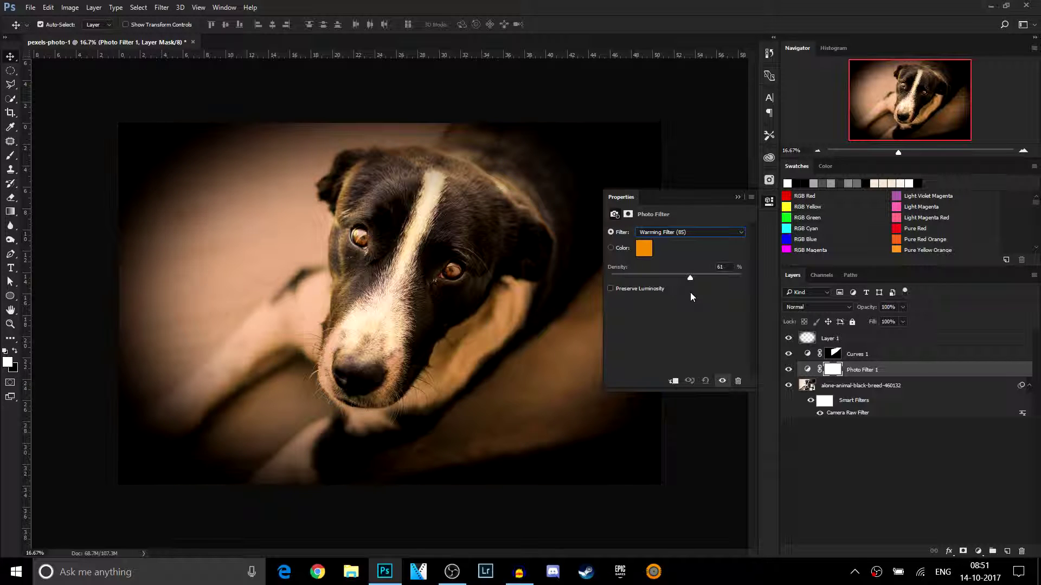
{"action": "left_click_drag", "start_coordinate": [690, 292], "coordinate": [635, 311]}
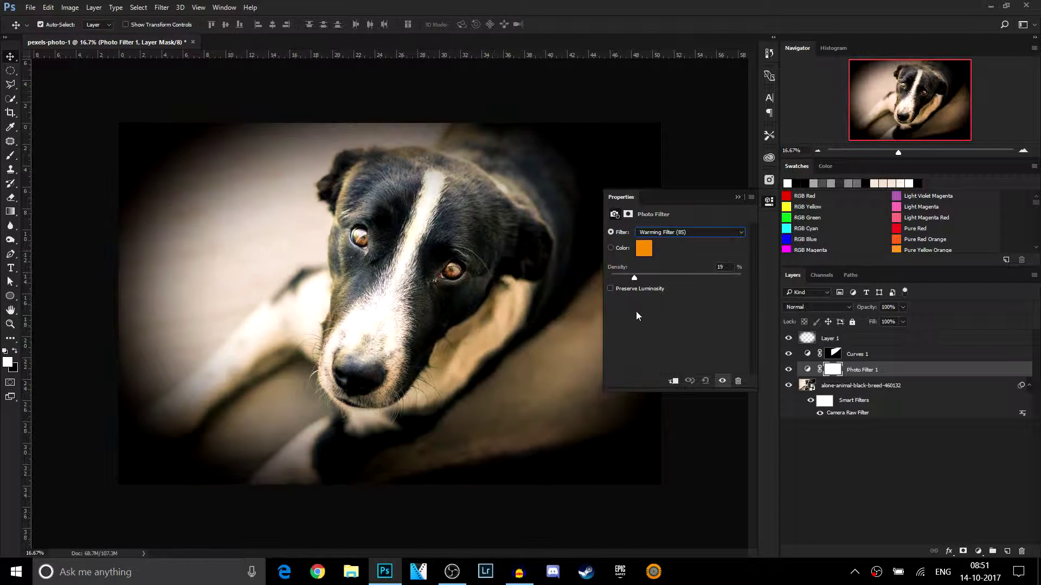
- Try Cooling Filter (80) on the Photo Filter layer and return it to Warming Filter (85)
{"action": "left_click", "coordinate": [705, 232]}
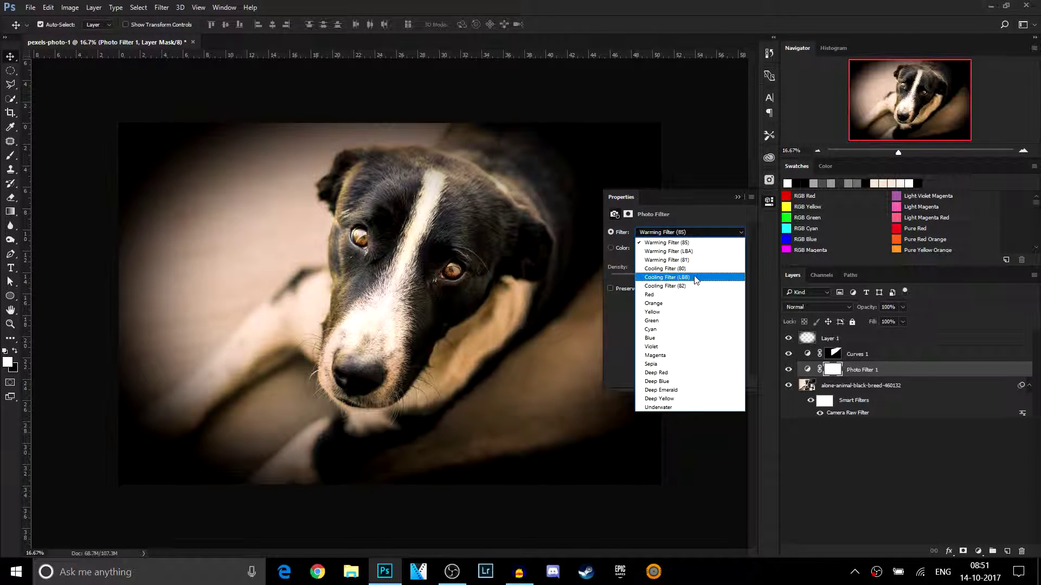
{"action": "left_click", "coordinate": [692, 269]}
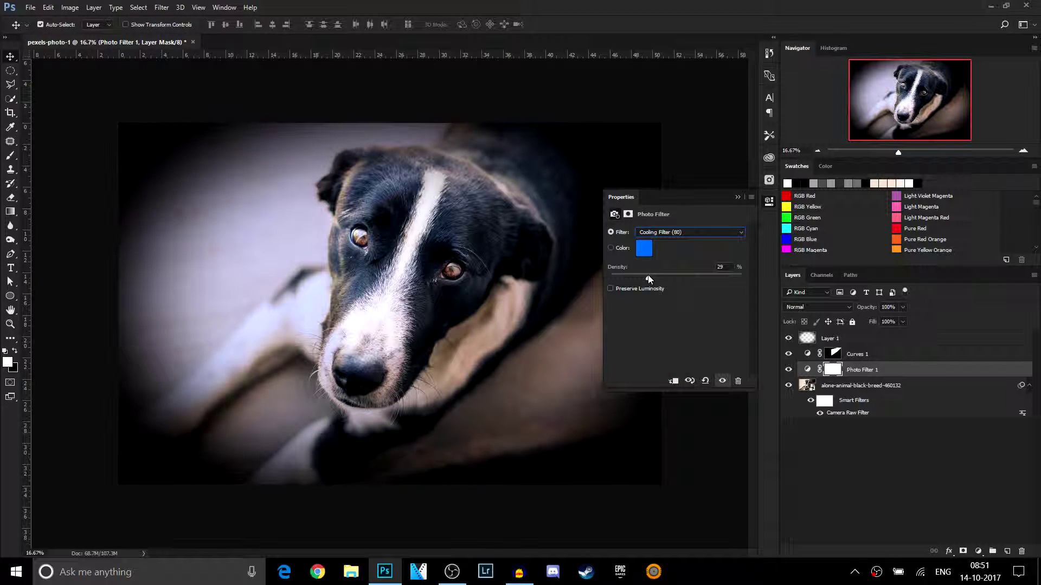
{"action": "left_click", "coordinate": [697, 232]}
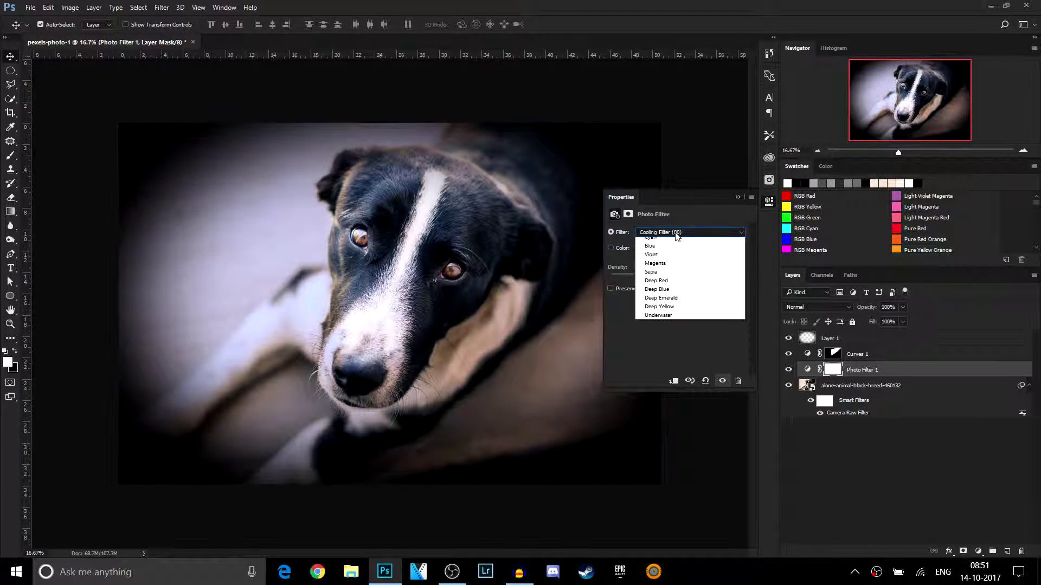
{"action": "left_click", "coordinate": [672, 240]}
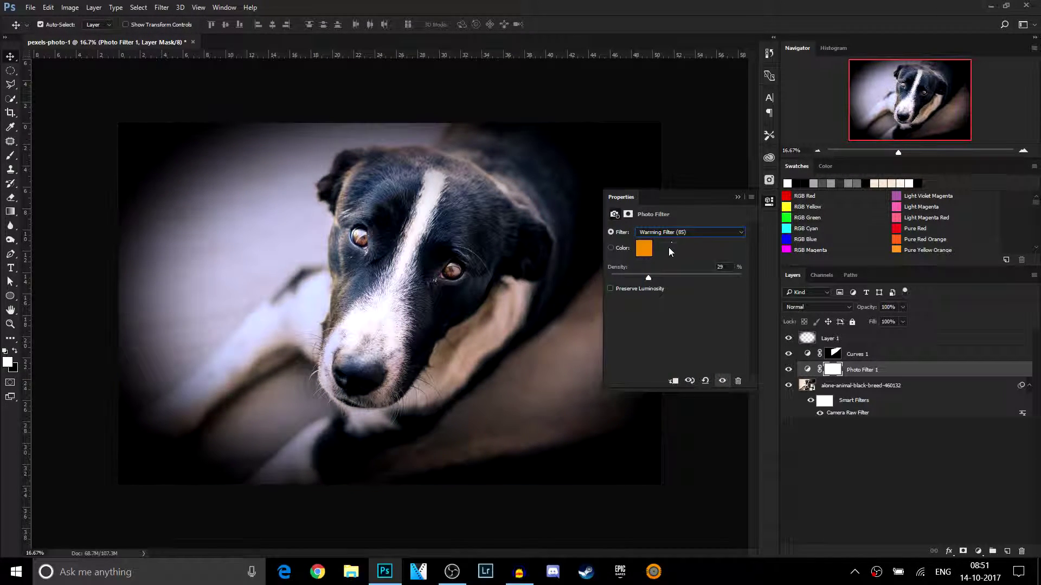
- Close the Photo Filter settings and compare the photo with and without the warming filter
{"action": "left_click", "coordinate": [738, 198]}
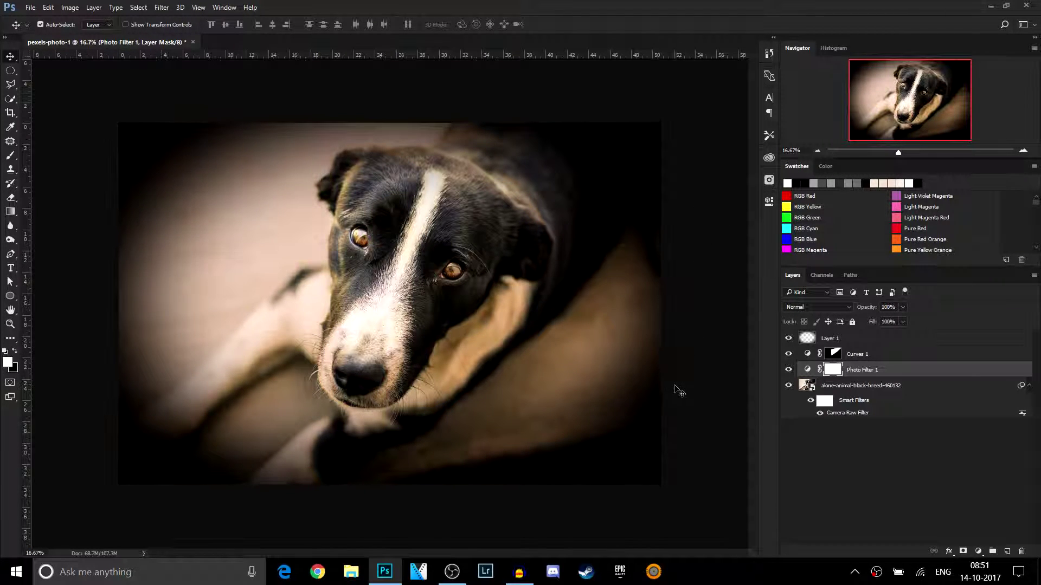
{"action": "left_click", "coordinate": [789, 370]}
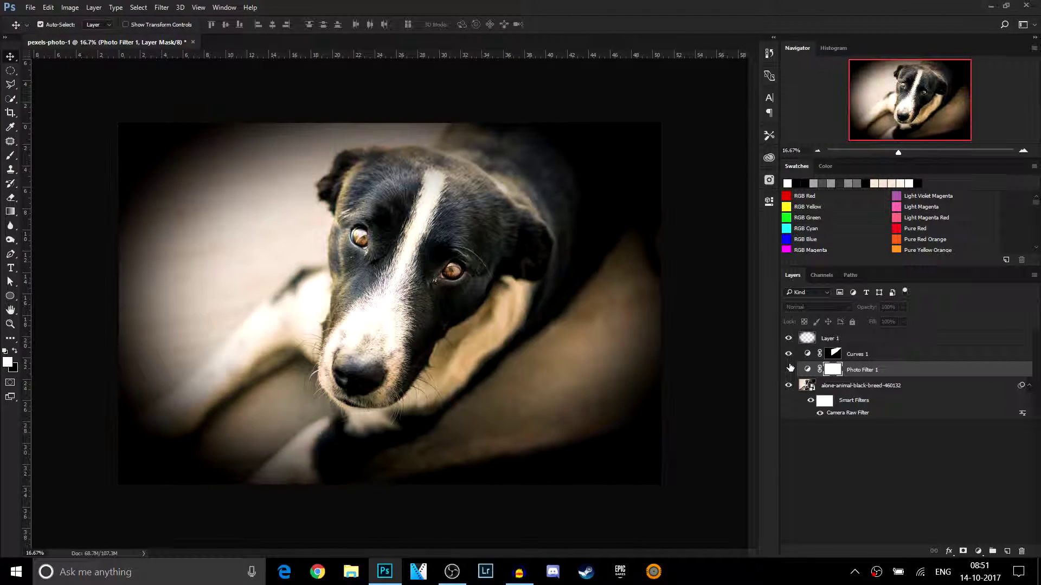
{"action": "left_click", "coordinate": [789, 369]}
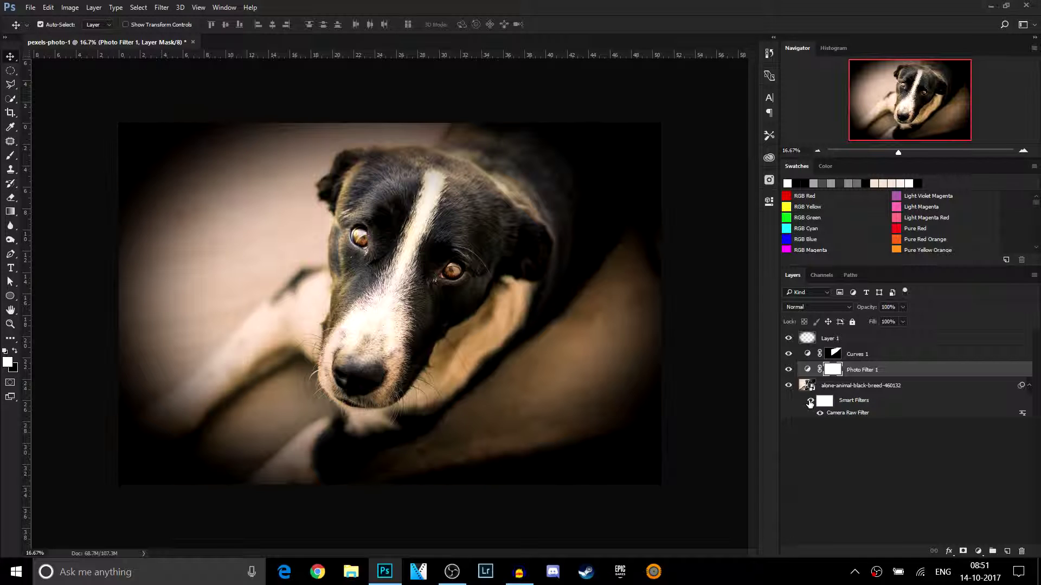
- Duplicate the dog photo layer without its smart filters or filter mask, placing the copy below the original
{"action": "left_click", "coordinate": [822, 386]}
{"action": "left_click_drag", "start_coordinate": [822, 383], "coordinate": [601, 445]}
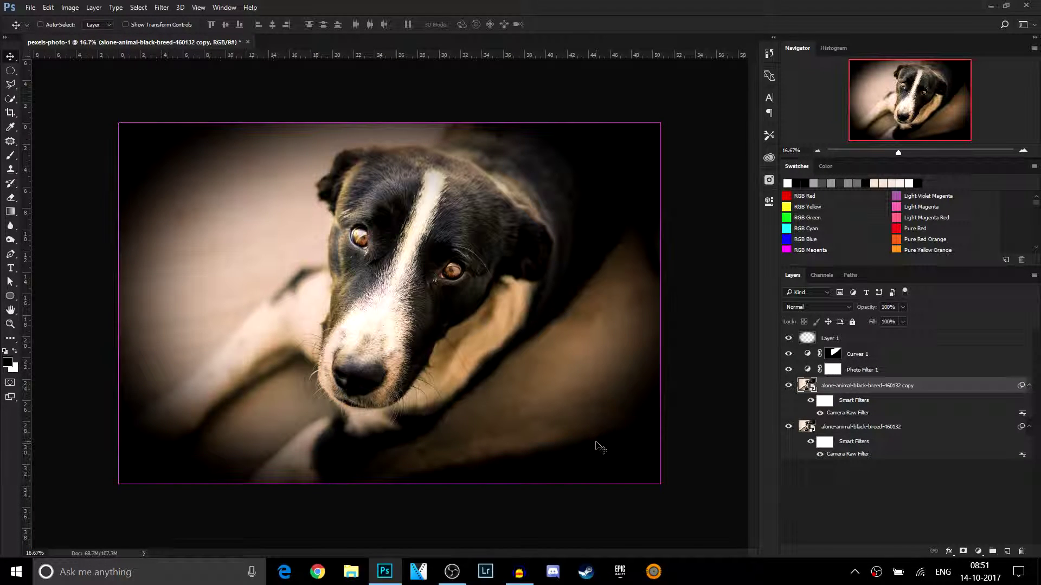
{"action": "right_click", "coordinate": [846, 406]}
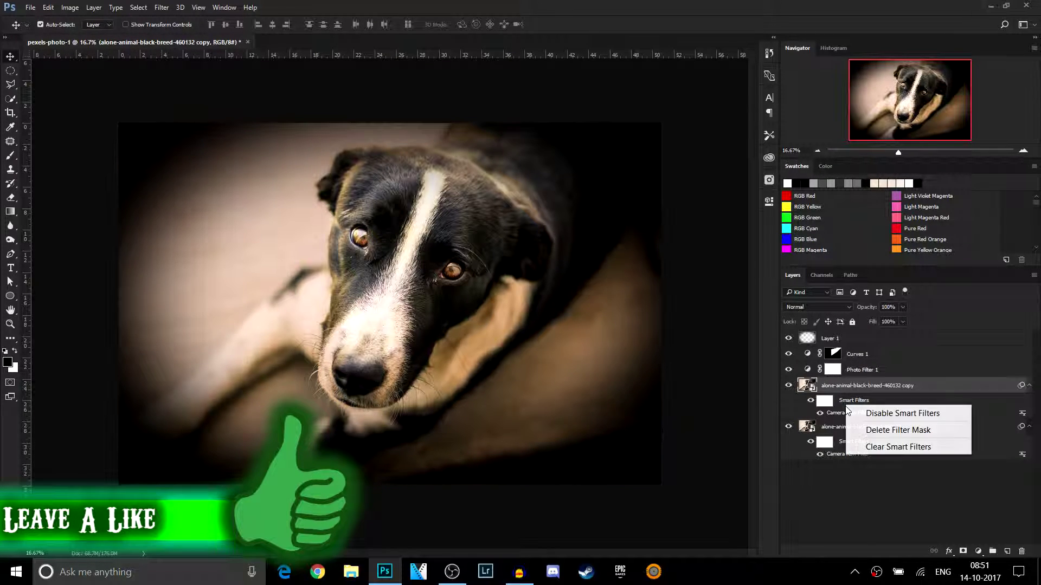
{"action": "left_click", "coordinate": [909, 431]}
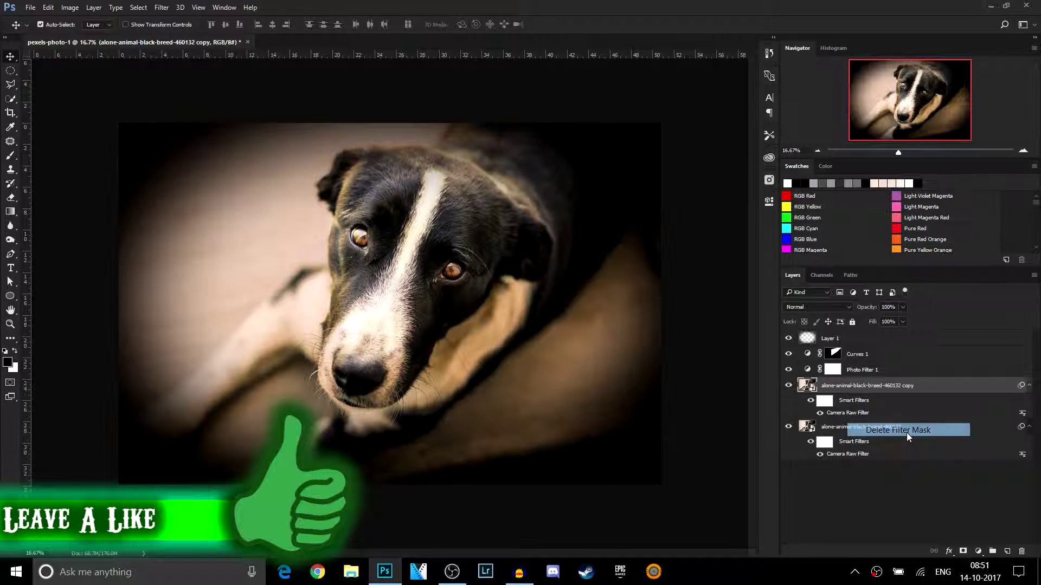
{"action": "right_click", "coordinate": [844, 401]}
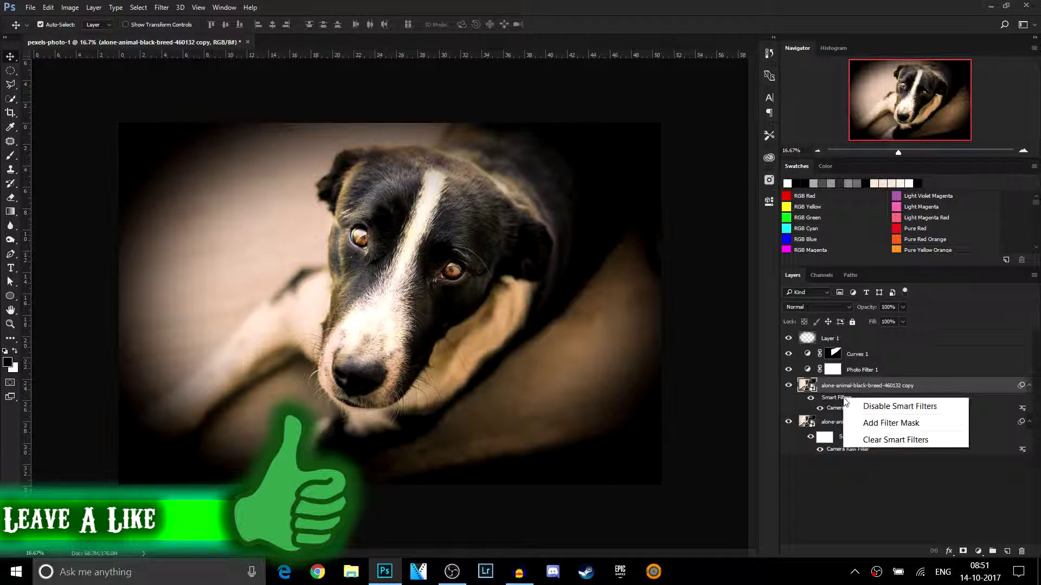
{"action": "left_click", "coordinate": [895, 440]}
{"action": "left_click_drag", "start_coordinate": [830, 385], "coordinate": [835, 436]}
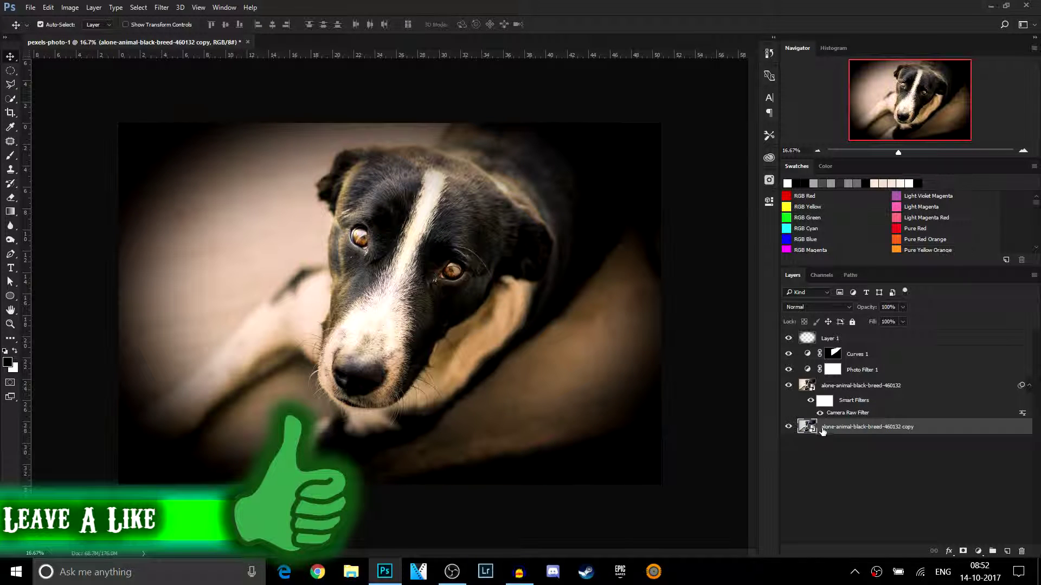
- Compare the finished edit with the unfiltered photo copy by showing that layer alone and restoring all layers
{"action": "left_click", "coordinate": [788, 427], "text": "alt"}
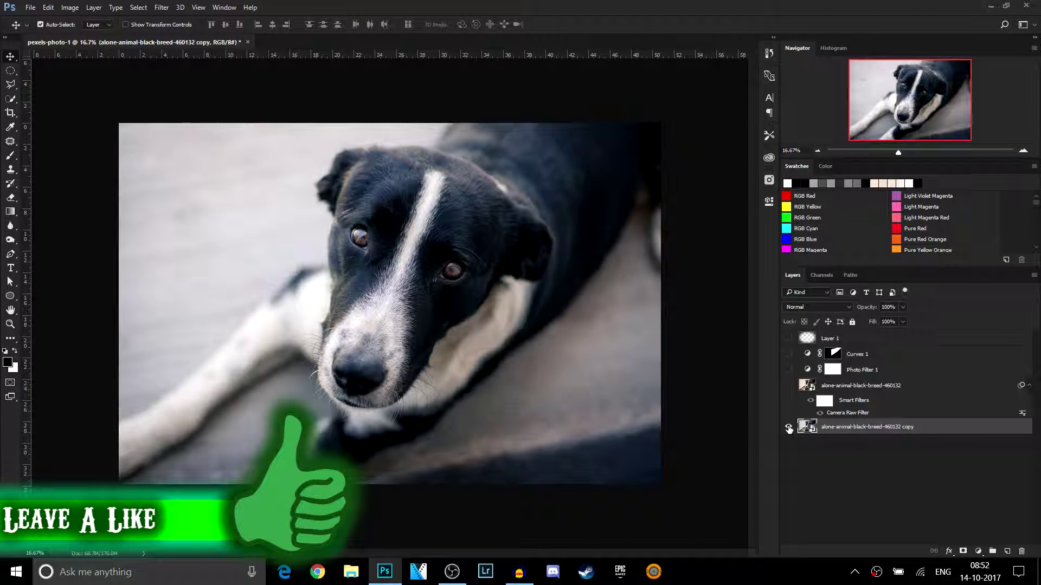
{"action": "left_click", "coordinate": [788, 427], "text": "alt"}
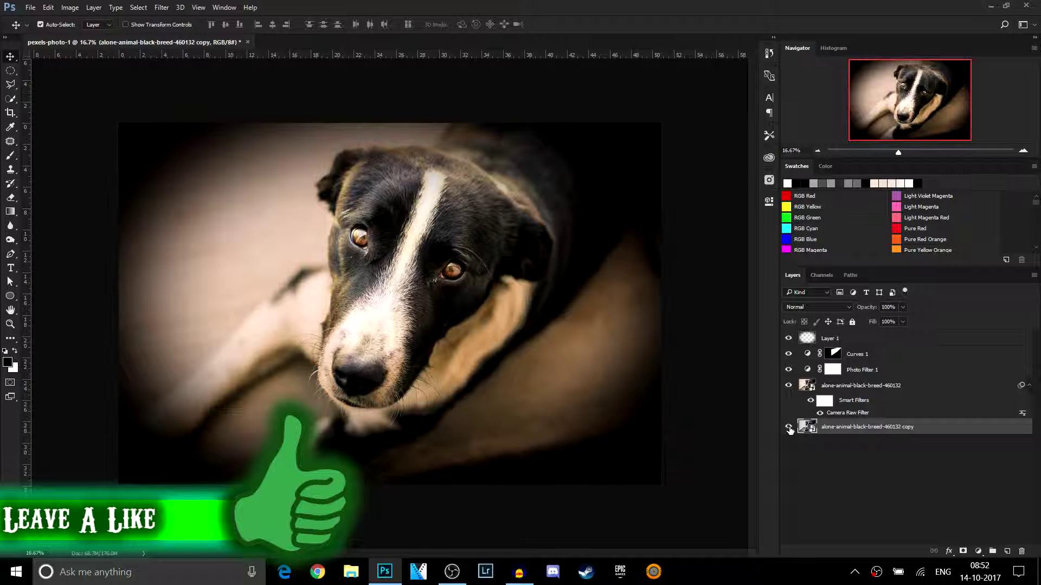
{"action": "left_click", "coordinate": [788, 427], "text": "alt"}
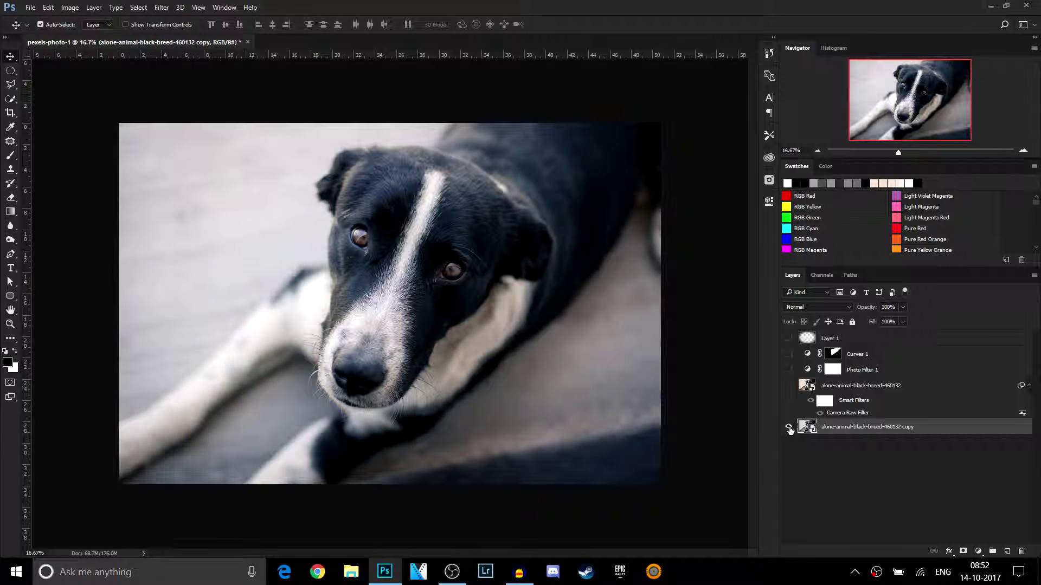
{"action": "left_click", "coordinate": [789, 427], "text": "alt"}
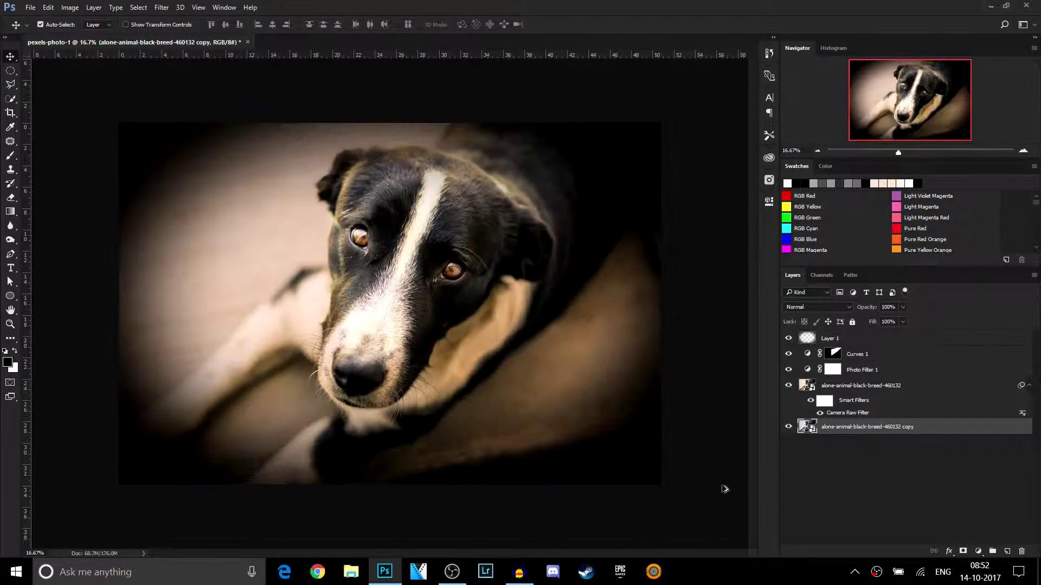